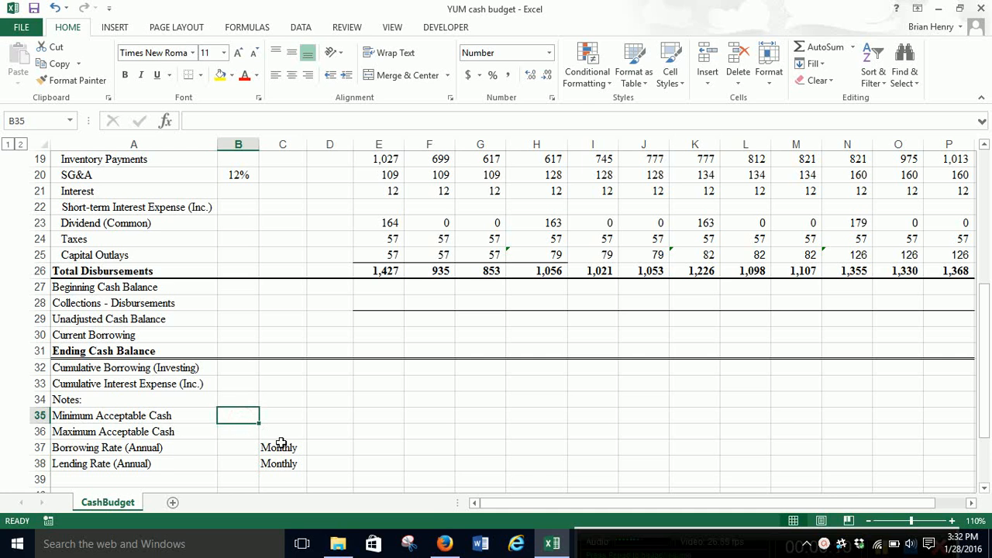
Step: Switch to Firefox, check the cash and equivalents in Yum! Brands' annual balance sheet data, and return to the Excel cash budget
left_click(446, 547)
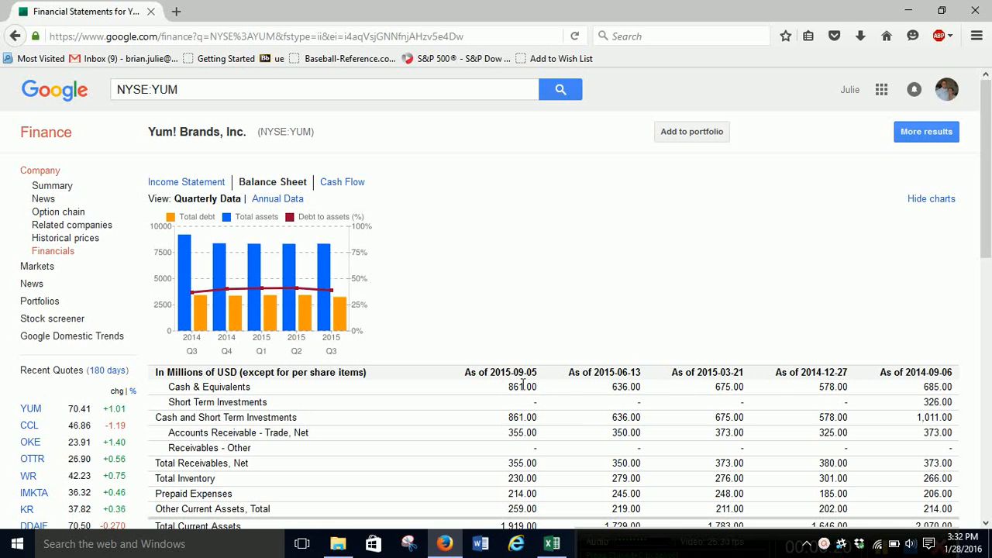
left_click(279, 198)
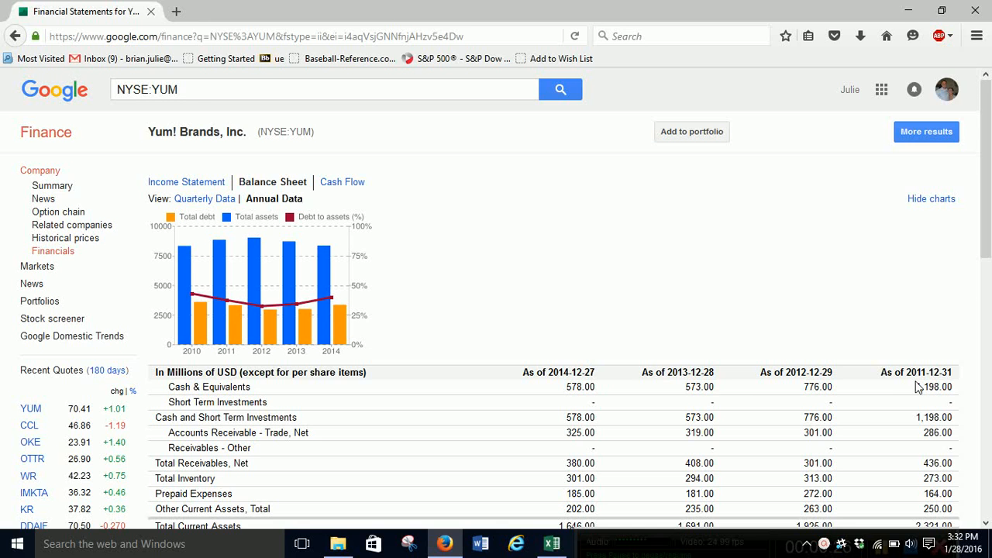
left_click(563, 547)
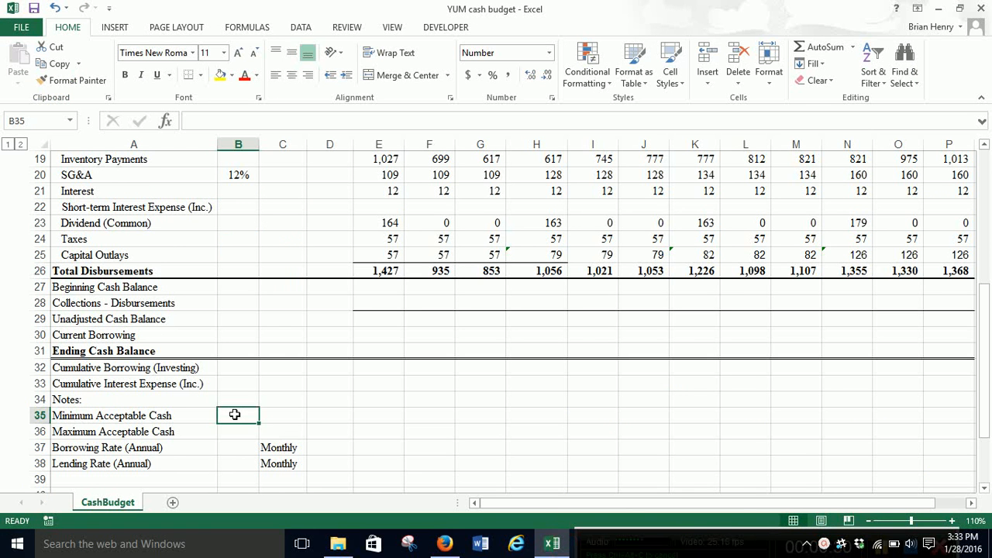
Step: Enter 500 as the minimum acceptable cash in B35 and 1500 as the maximum acceptable cash in B36
type("500")
key("Return")
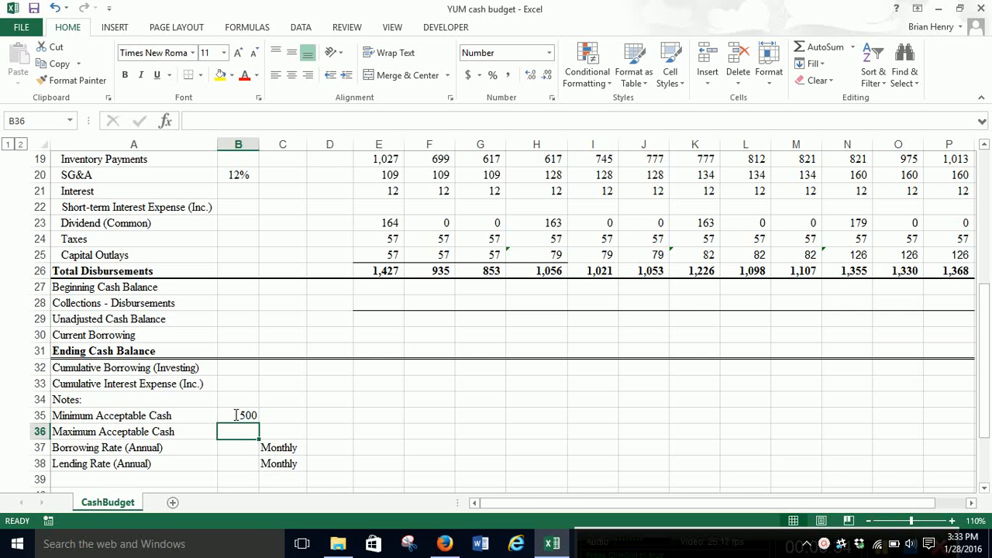
type("1500")
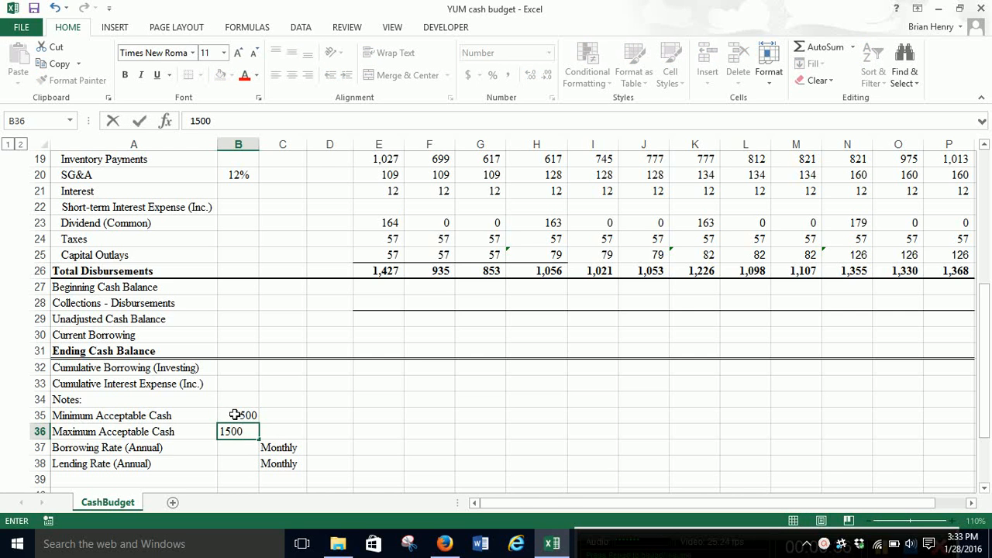
key("Return")
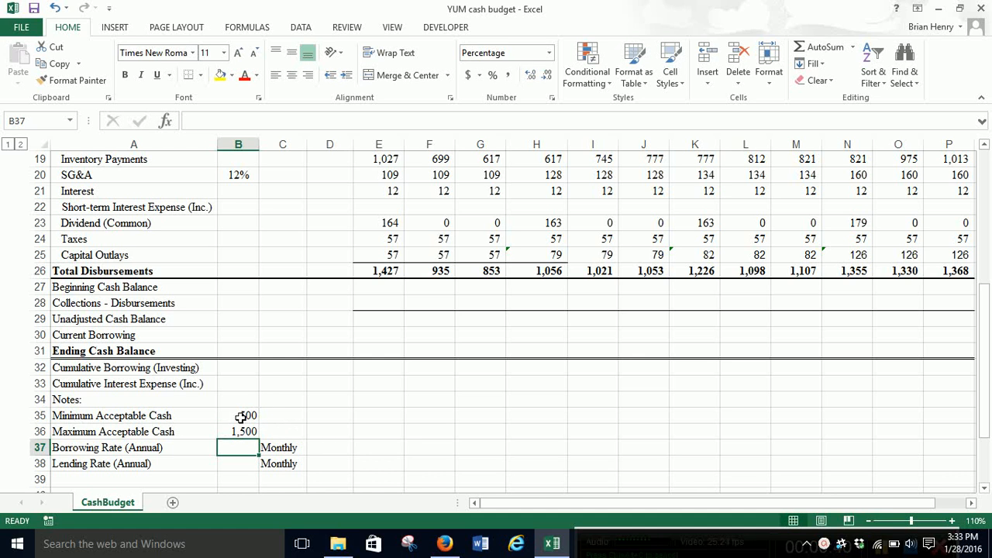
left_click(244, 415)
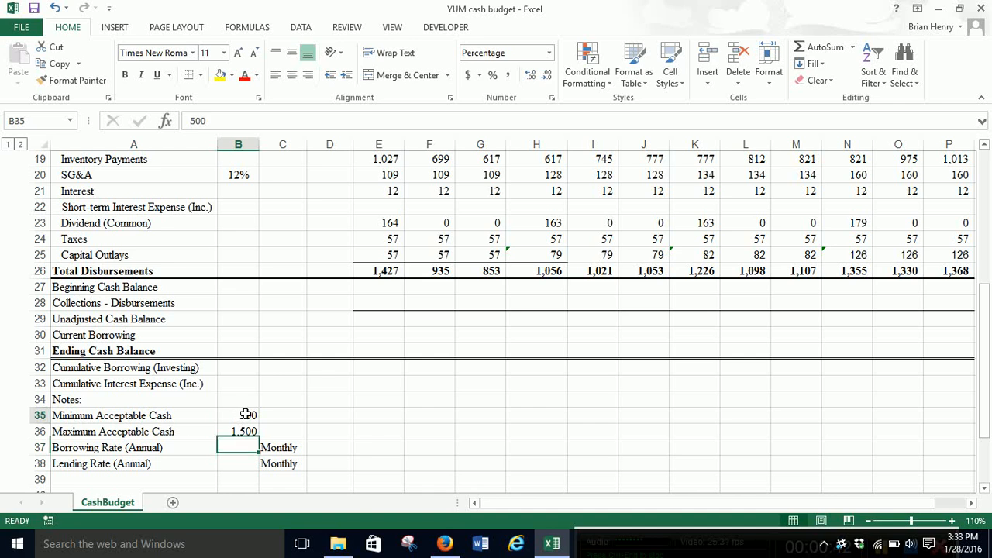
left_click(244, 427)
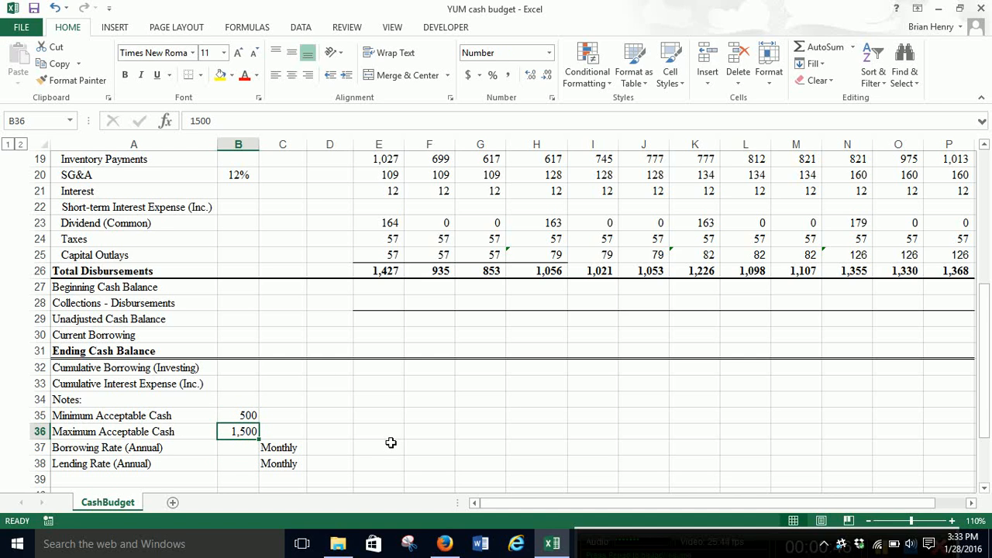
Step: Set the annual borrowing rate in B37 to 2% and the annual lending rate in B38 to 1%
left_click(226, 448)
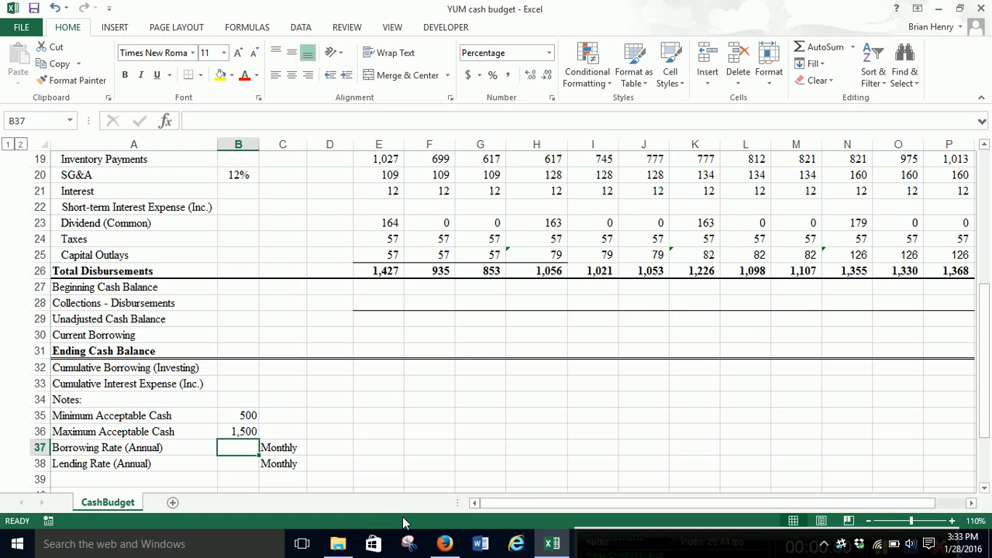
type("2")
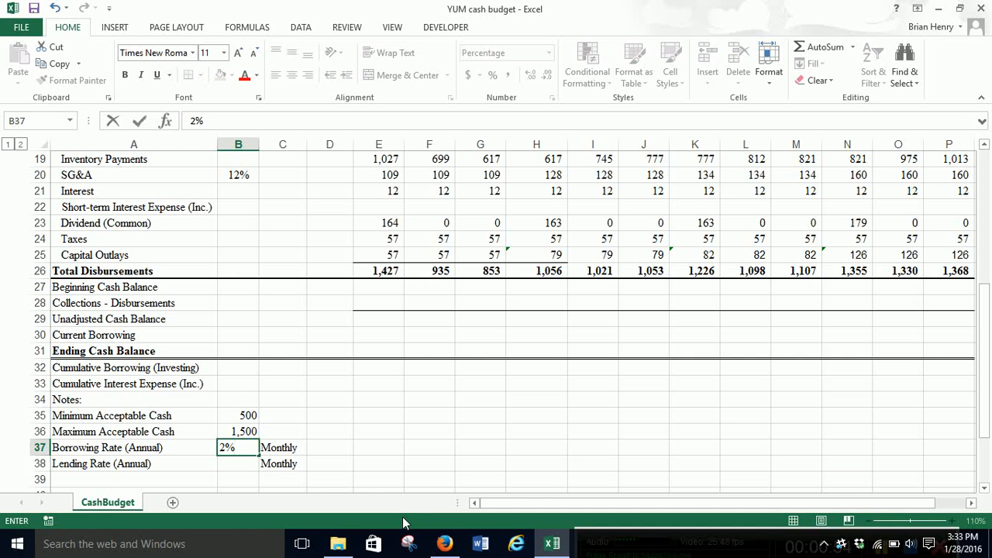
key("Return")
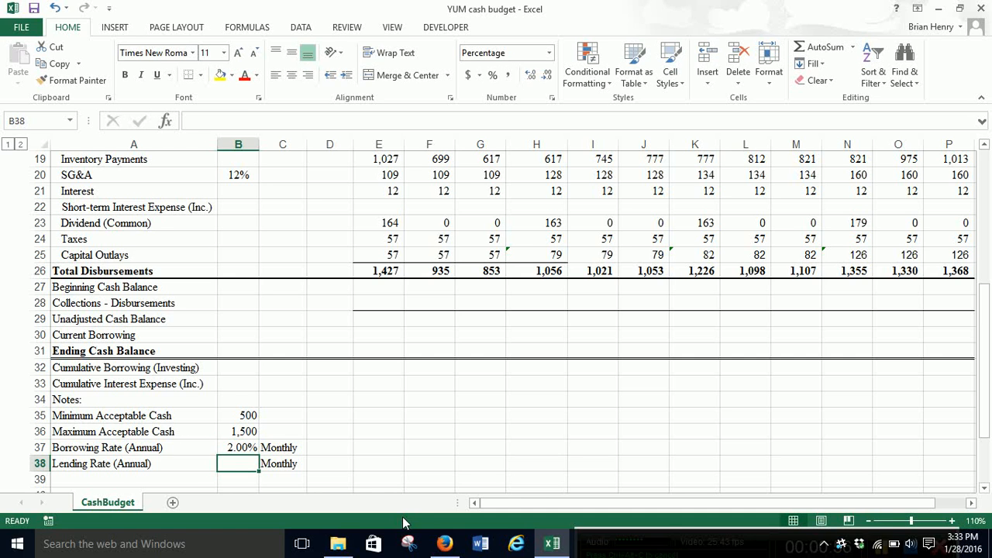
type("1")
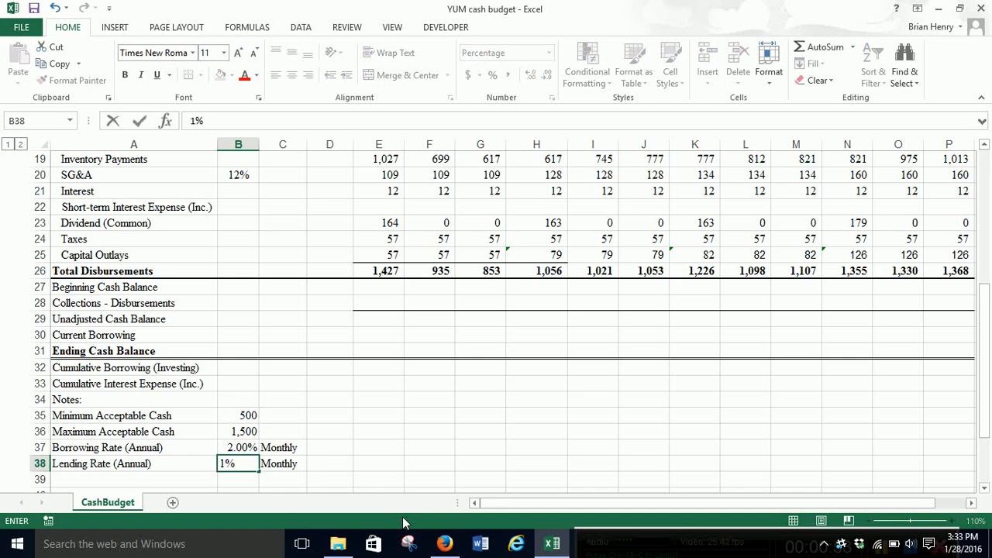
key("Return")
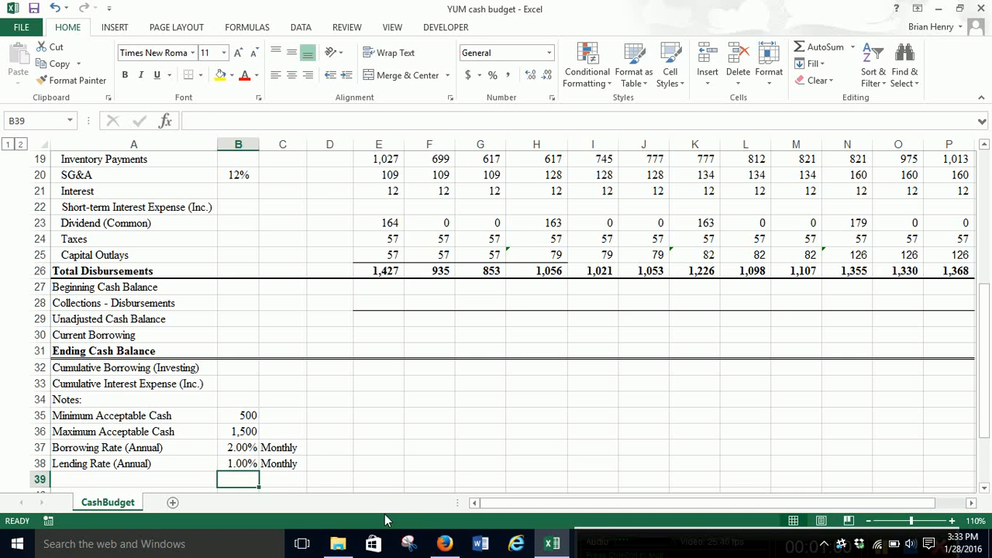
Step: Calculate the monthly borrowing rate in D37 with the formula =B37/12
left_click(336, 451)
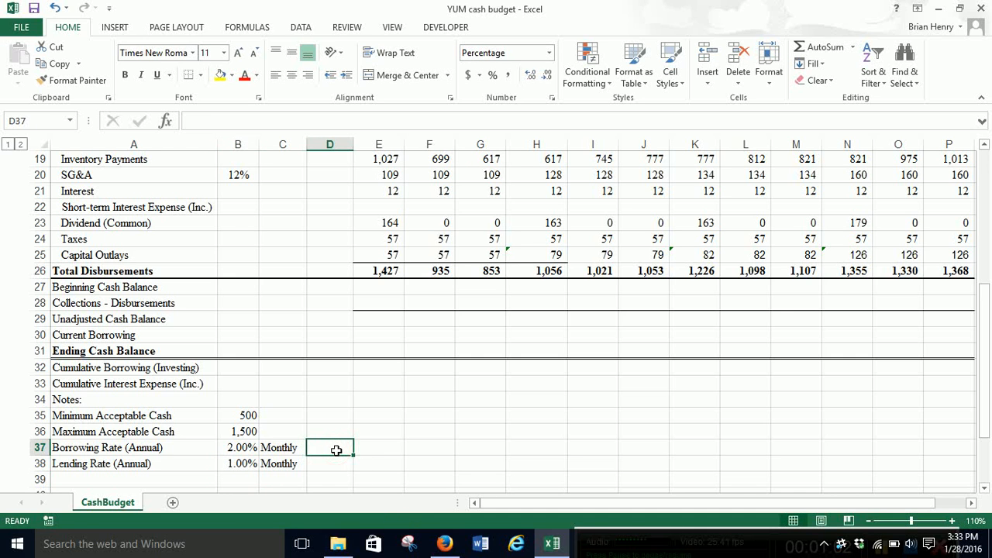
type("=")
key("Left")
key("Left")
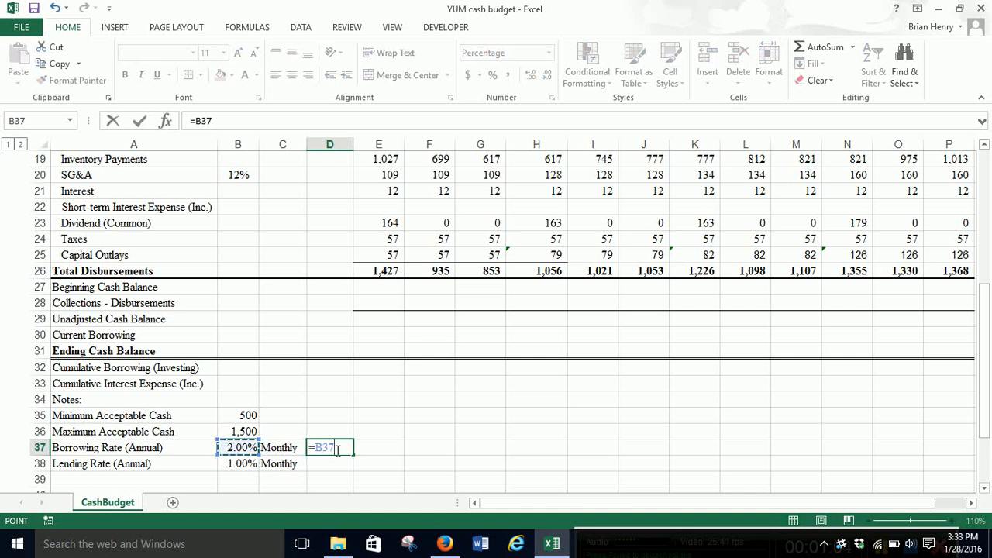
type("/12")
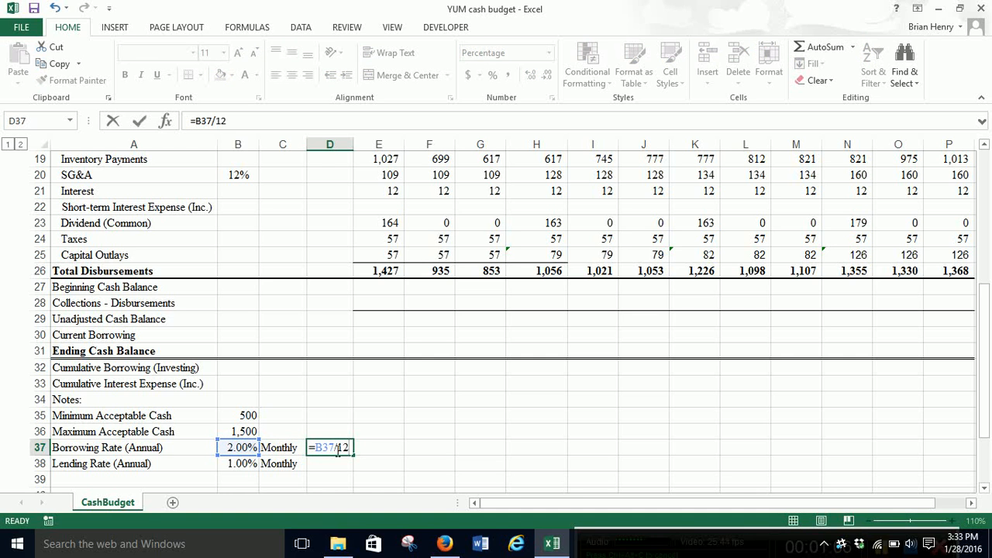
key("Return")
Step: Calculate the monthly lending rate in D38 with the formula =B38/12
type("=")
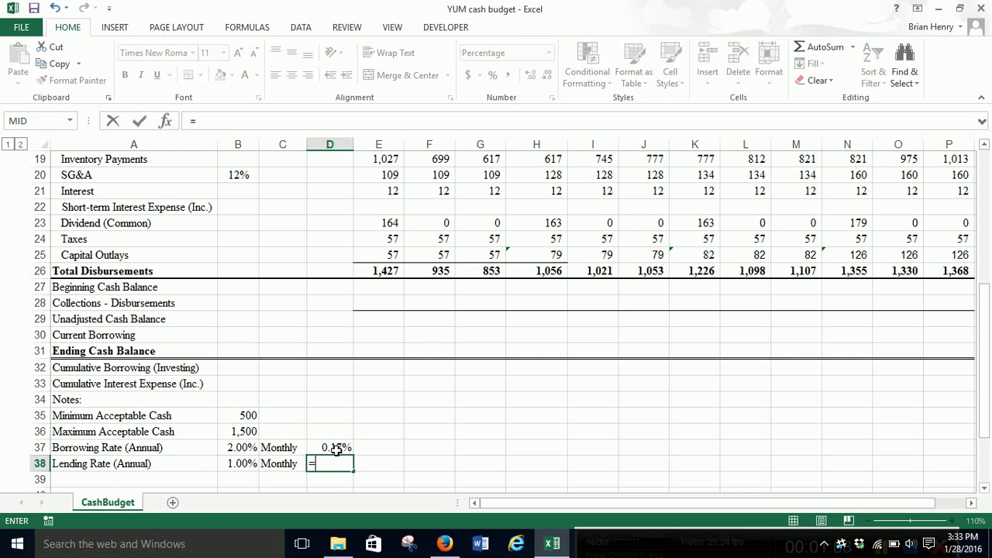
key("Left")
key("Left")
type("/")
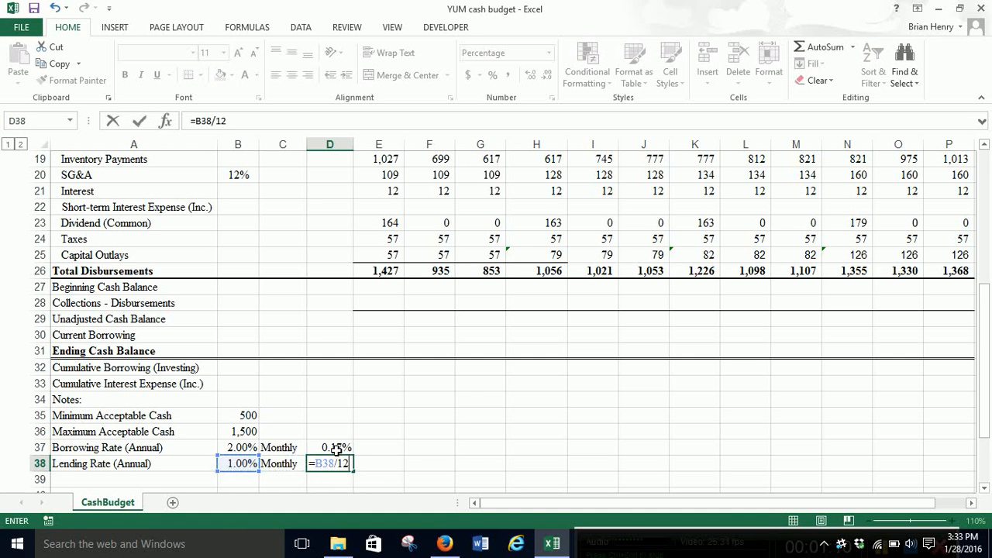
key("Return")
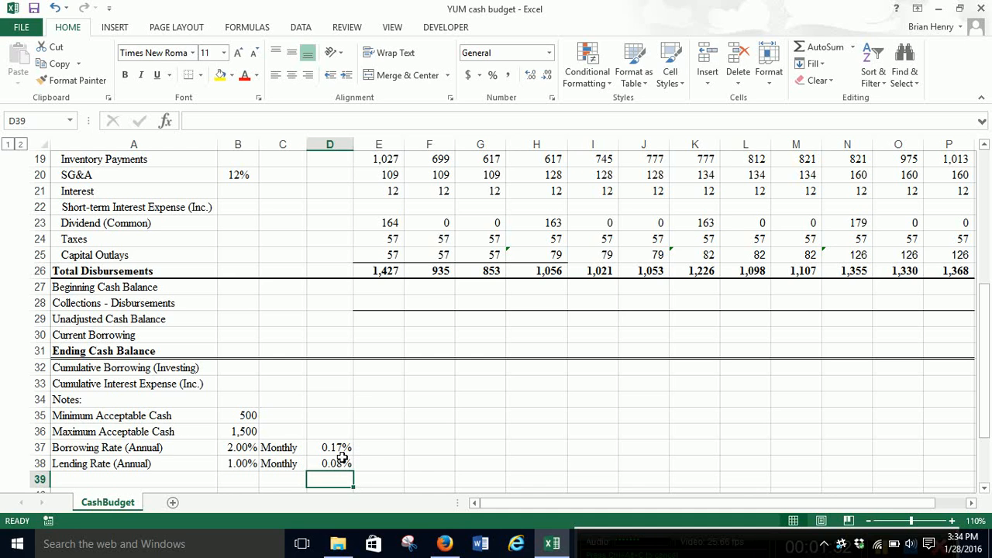
Step: Look up the 2013 year-end cash and equivalents in Firefox and enter 573 as January's beginning cash balance in E27 of the Excel budget
left_click(385, 287)
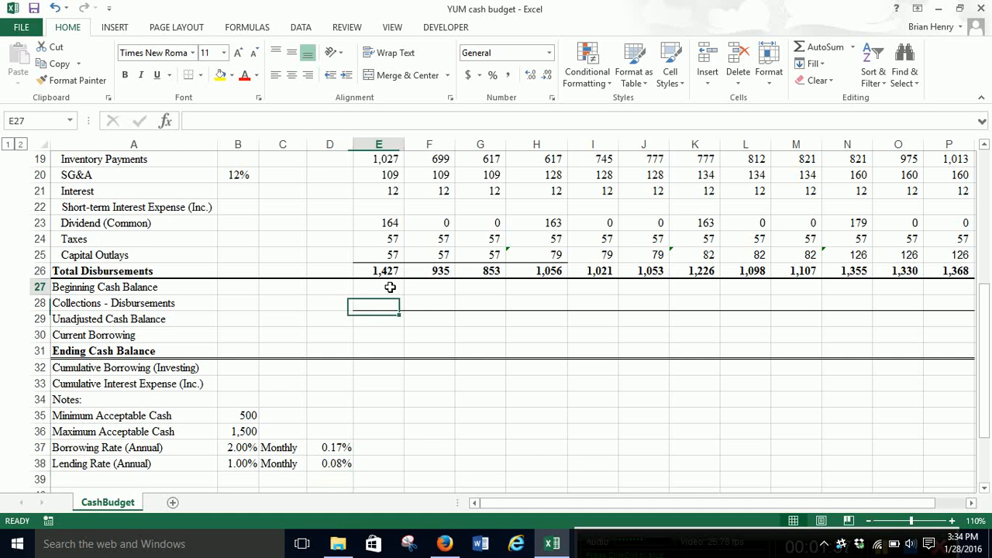
left_click(446, 543)
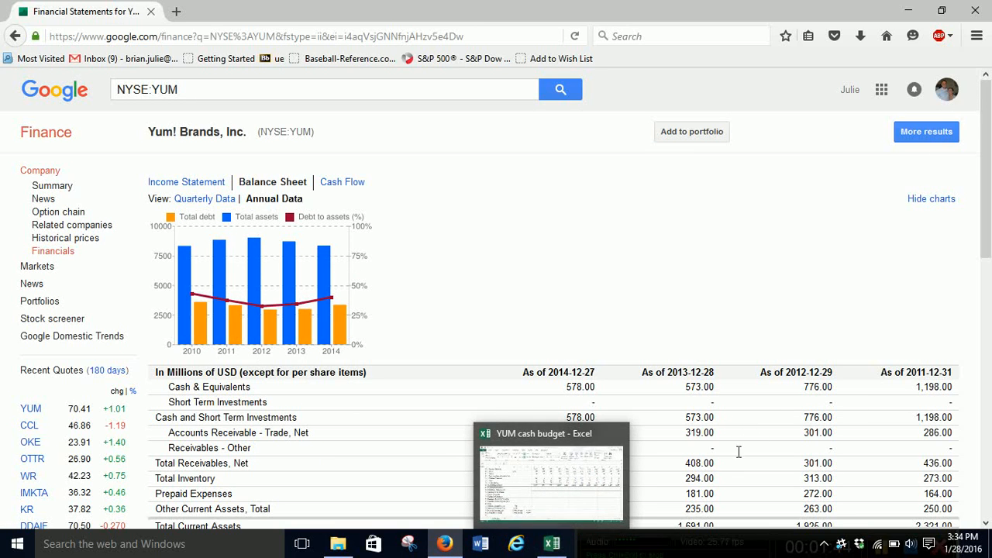
left_click(551, 544)
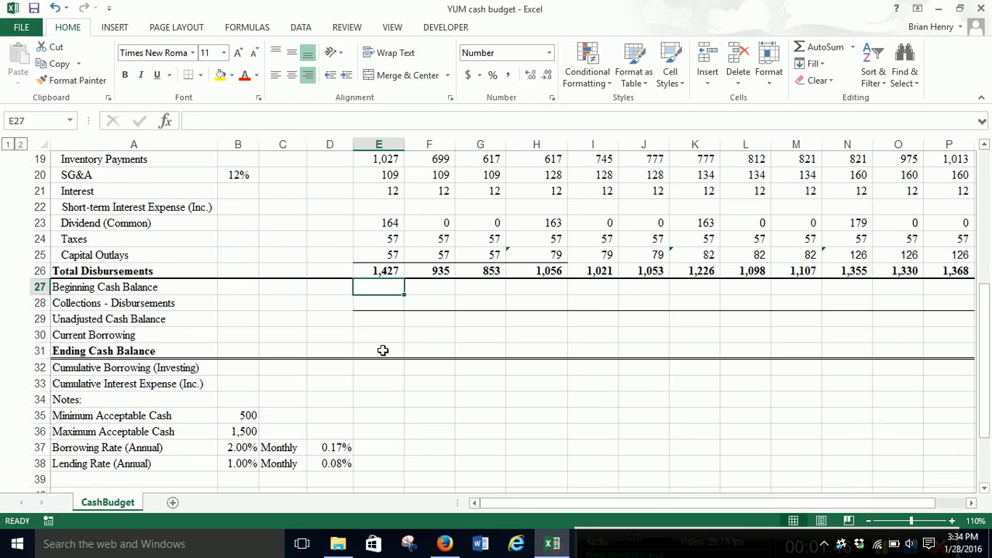
type("573")
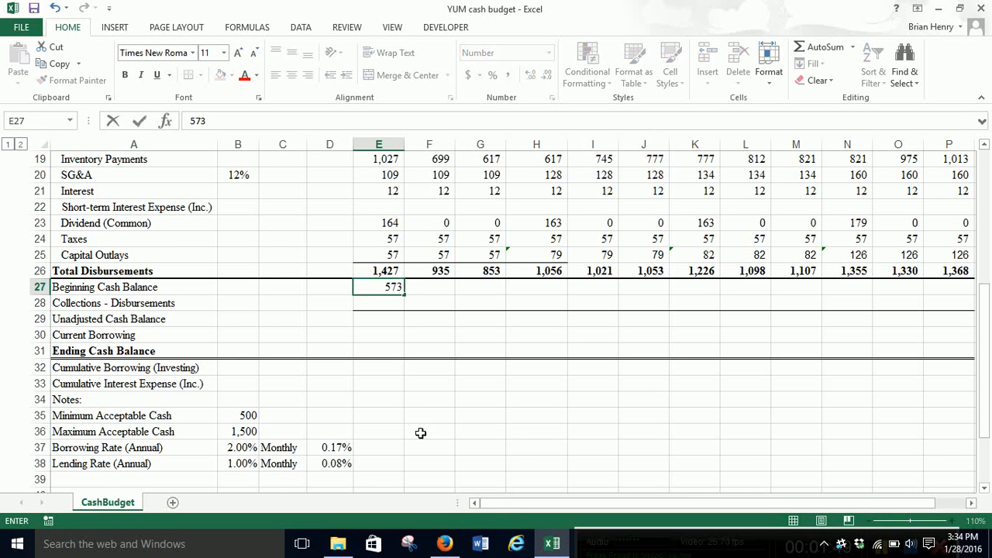
key("Return")
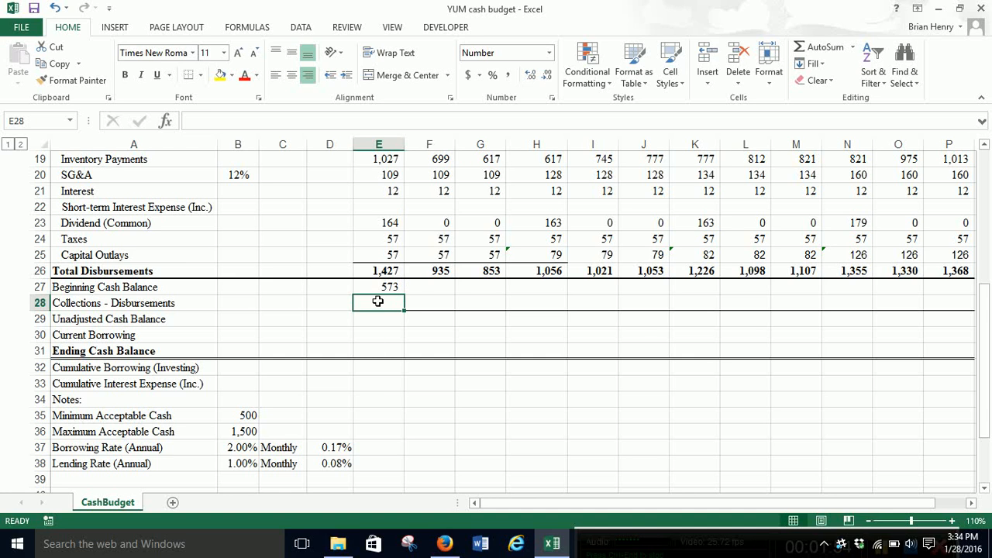
Step: Calculate January's collections minus disbursements in E28 by subtracting total disbursements from collections with =E17-E26
type("=")
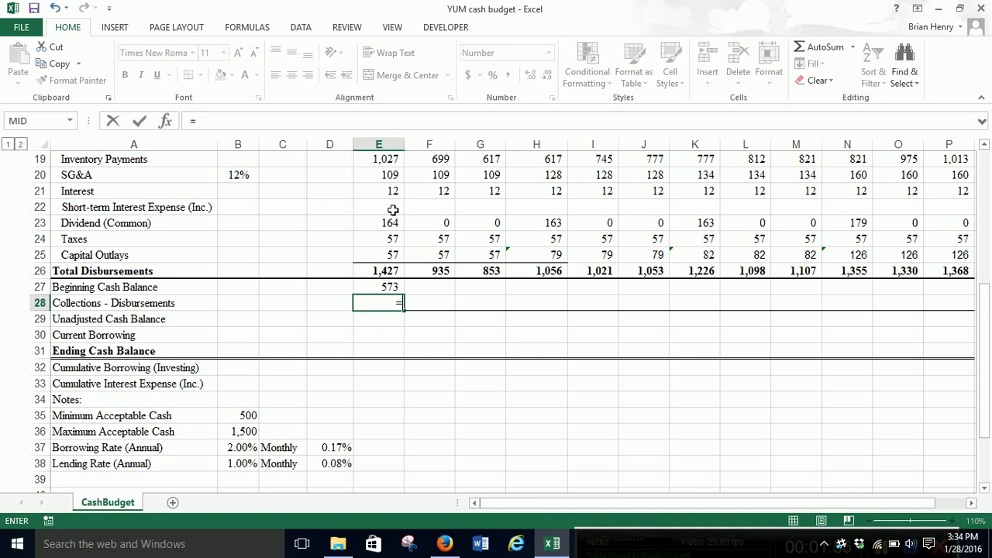
scroll(384, 192, "up", 1)
left_click(385, 176)
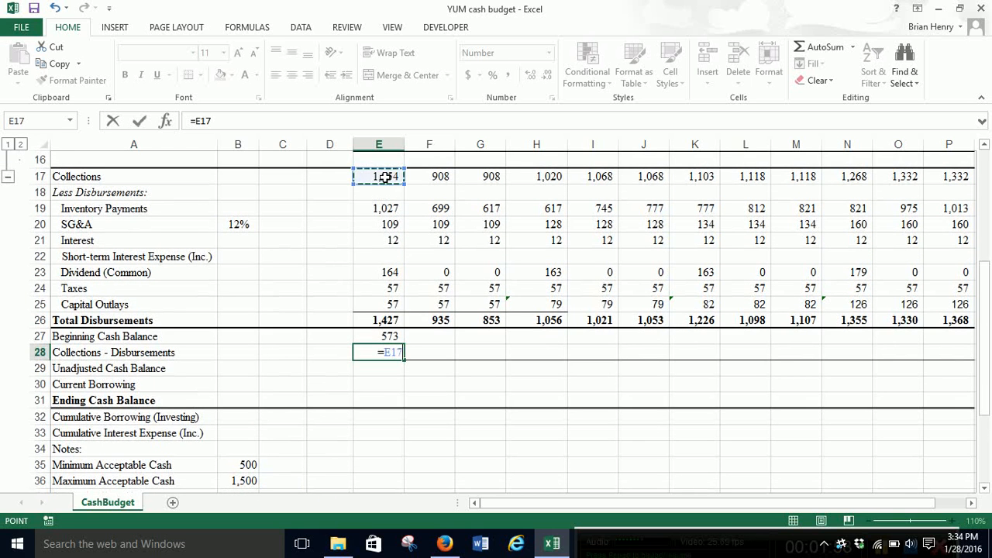
scroll(391, 193, "up", 1)
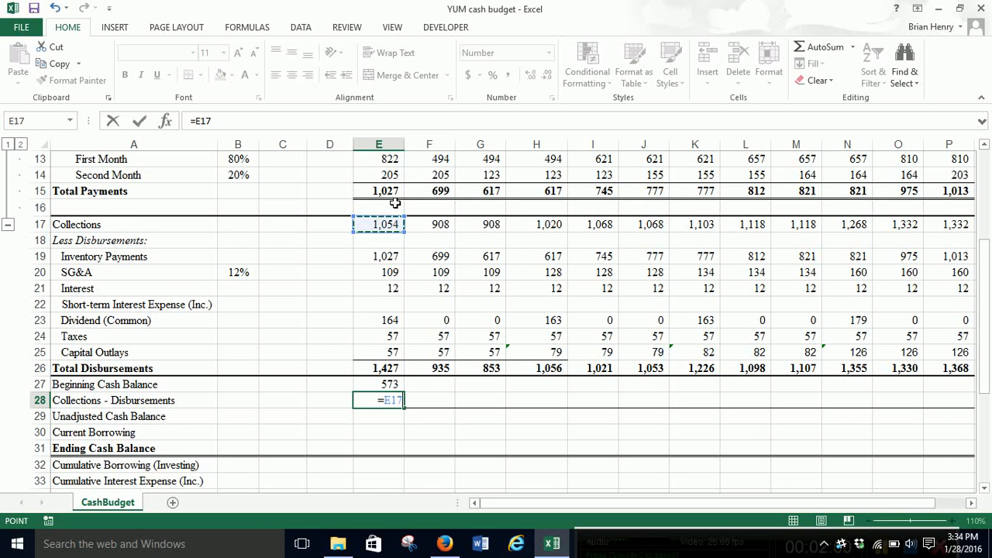
type("-")
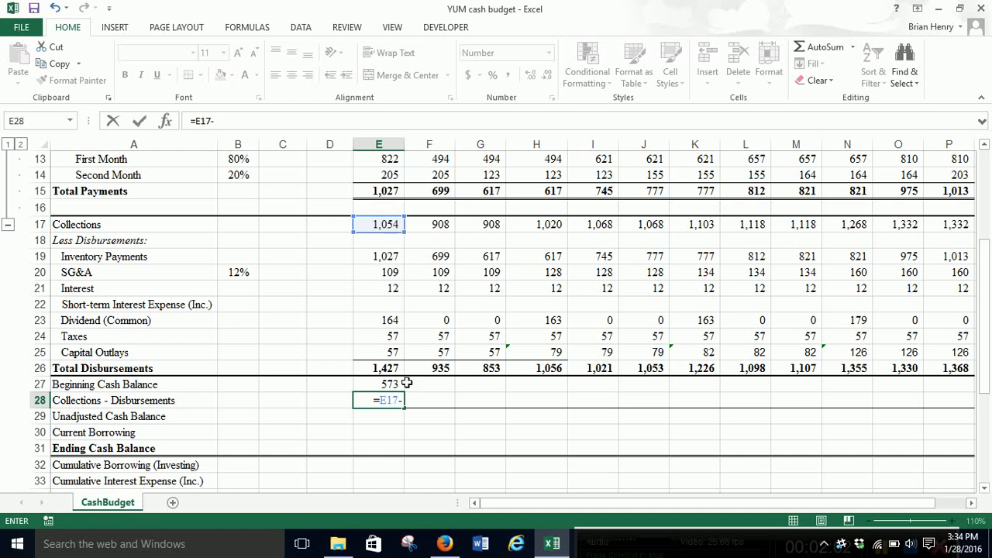
left_click(387, 370)
scroll(399, 310, "up", 3)
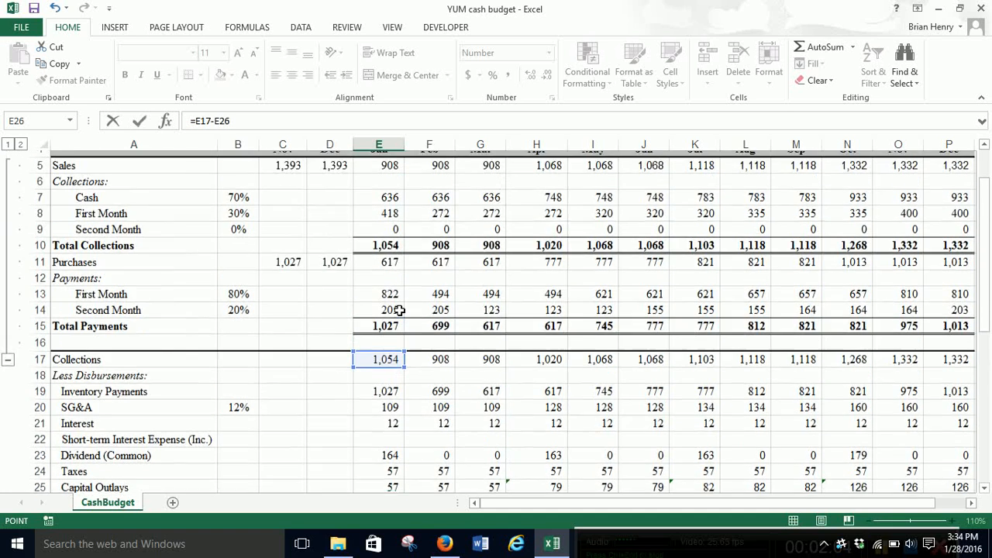
scroll(399, 310, "down", 3)
scroll(399, 310, "down", 2)
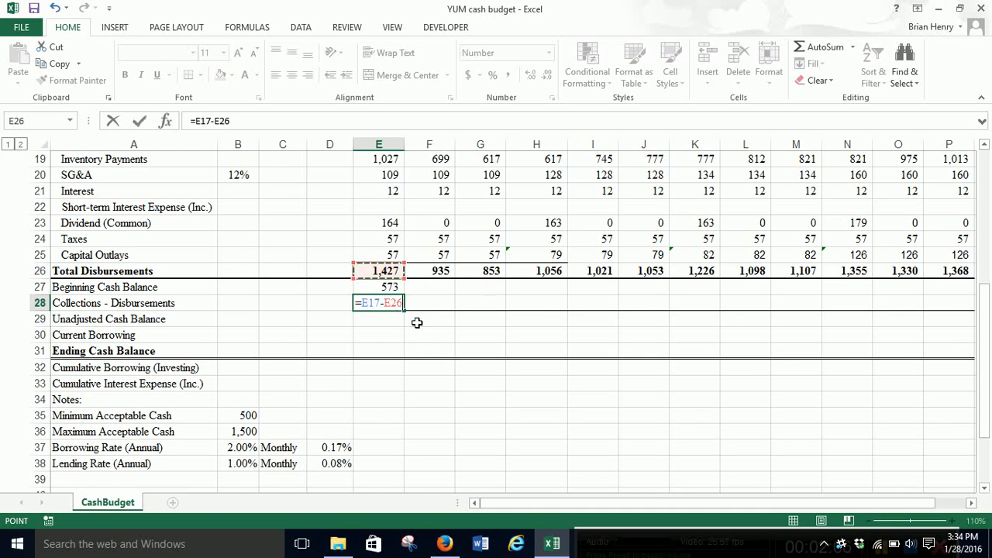
key("Return")
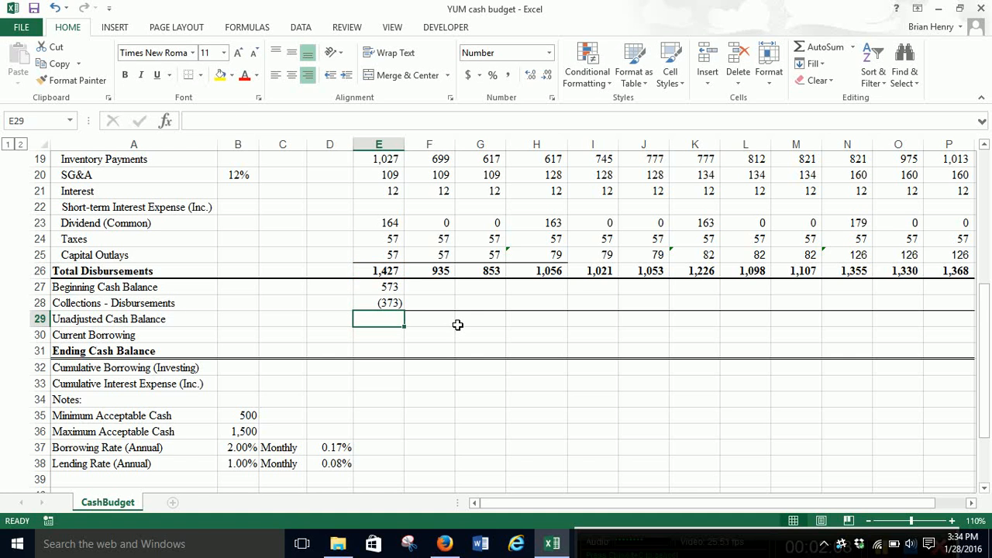
Step: Calculate January's unadjusted cash balance in E29 with the formula =E27+E28
type("=")
left_click(388, 287)
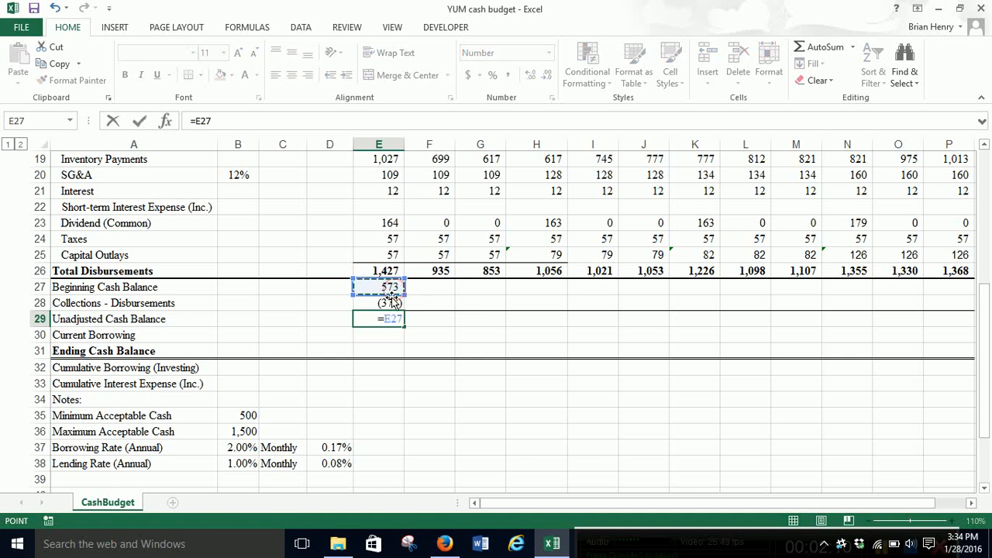
type("+")
left_click(389, 304)
key("Return")
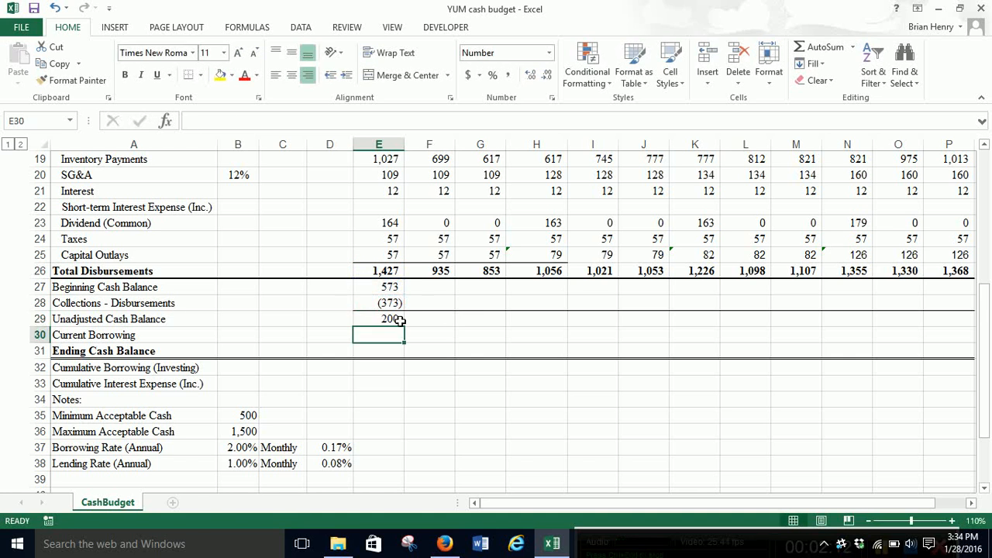
Step: Compare January's unadjusted cash balance in E29 with the minimum acceptable cash in B35
left_click(392, 320)
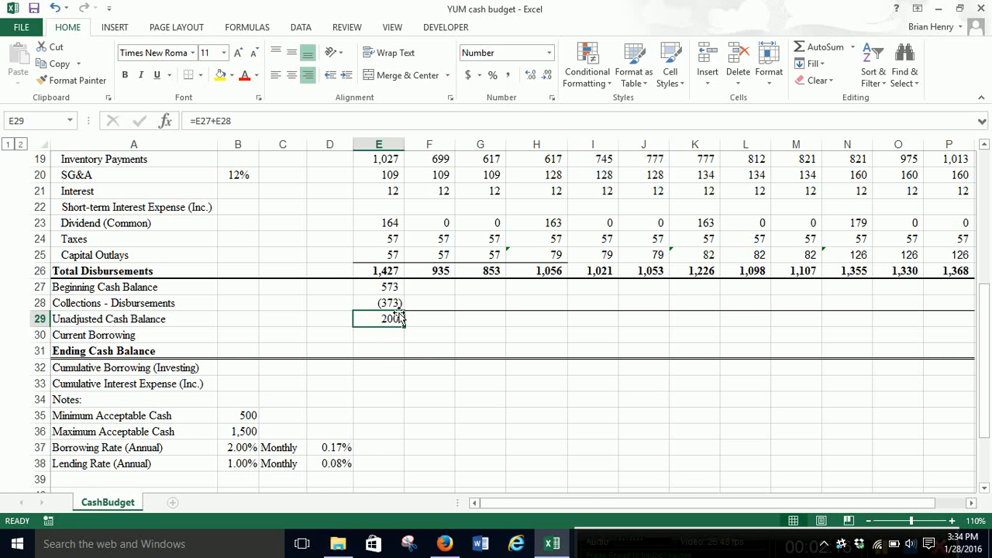
scroll(397, 318, "down", 1)
left_click(252, 371)
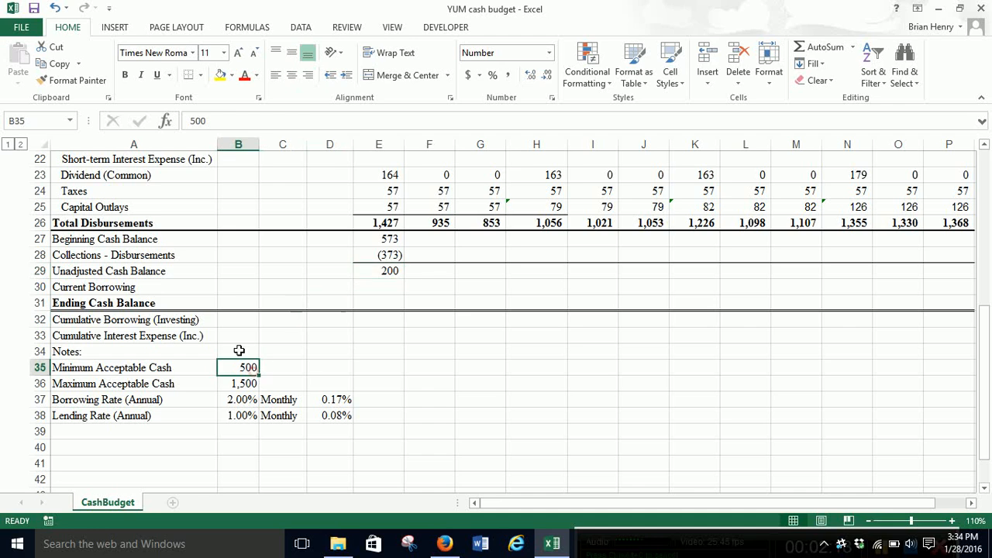
Step: Begin January's current borrowing formula in E30 with an IF test of E29<$B$35, using an absolute reference to minimum acceptable cash
left_click(387, 289)
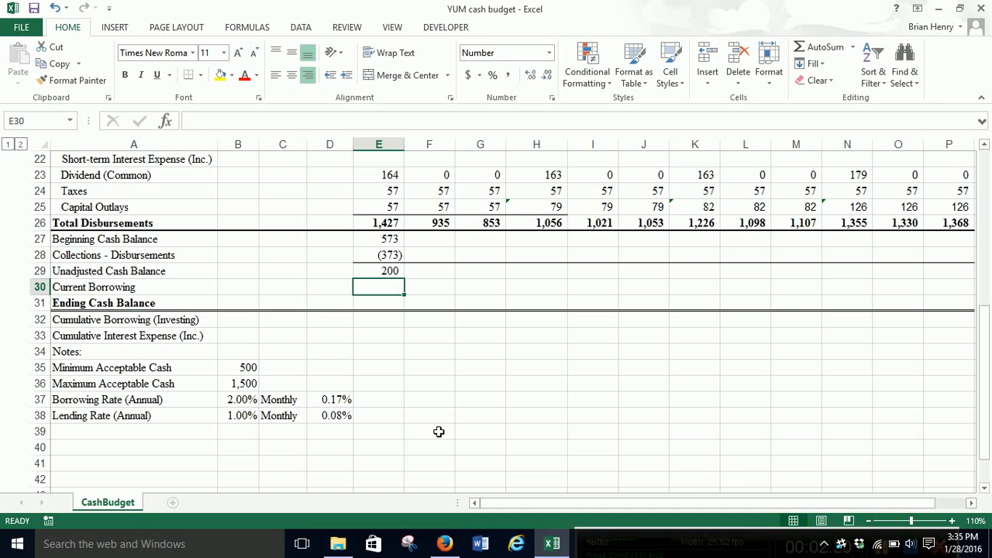
type("=")
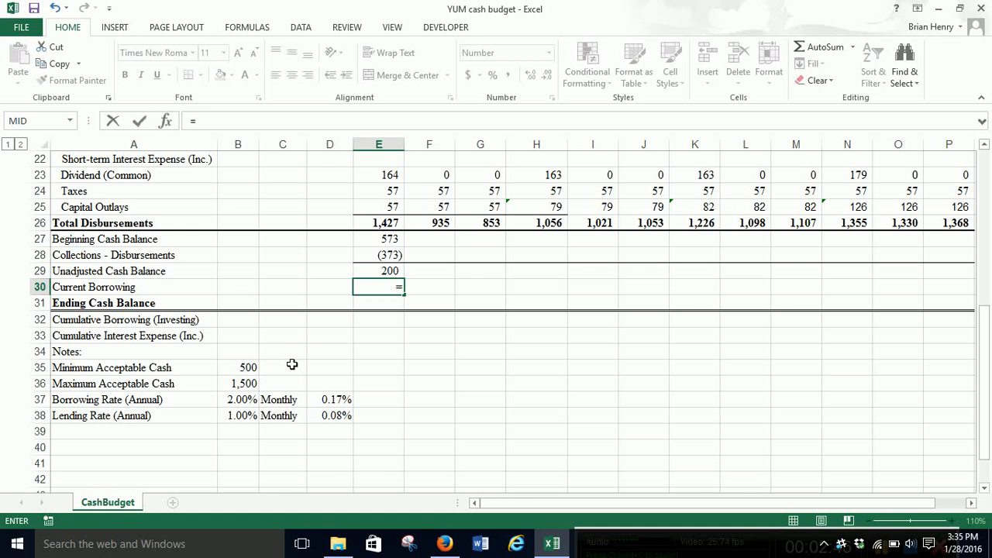
type("if(")
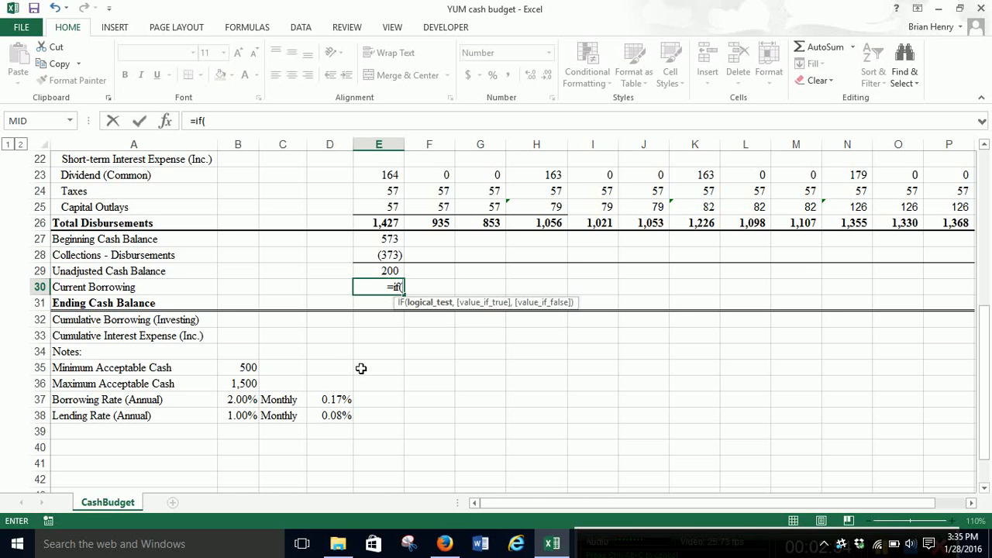
left_click(384, 270)
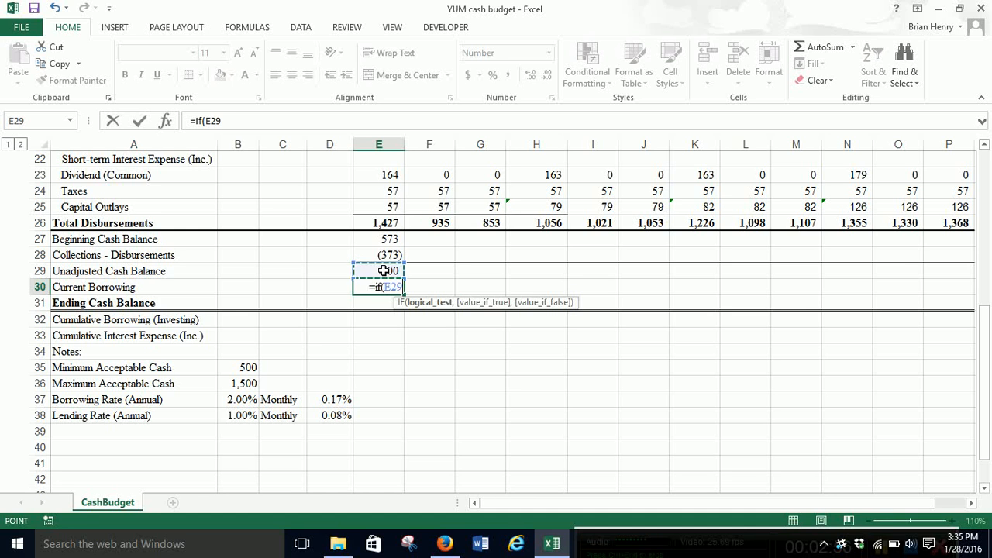
type("<")
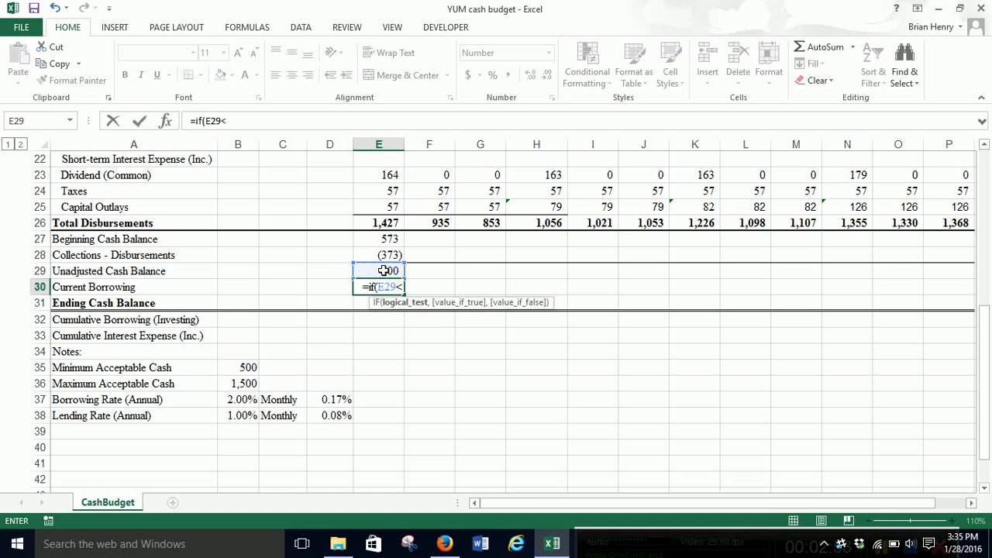
left_click(246, 367)
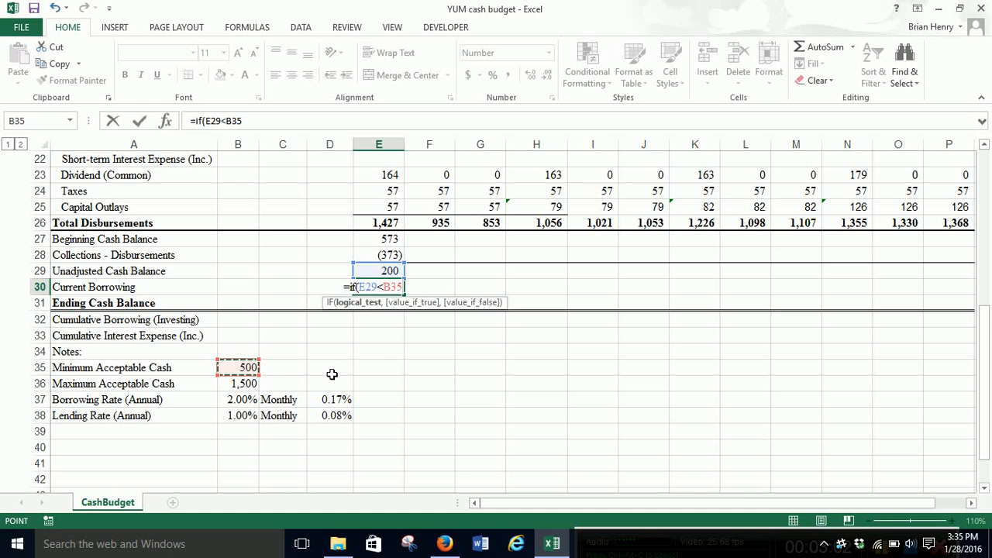
key("F4")
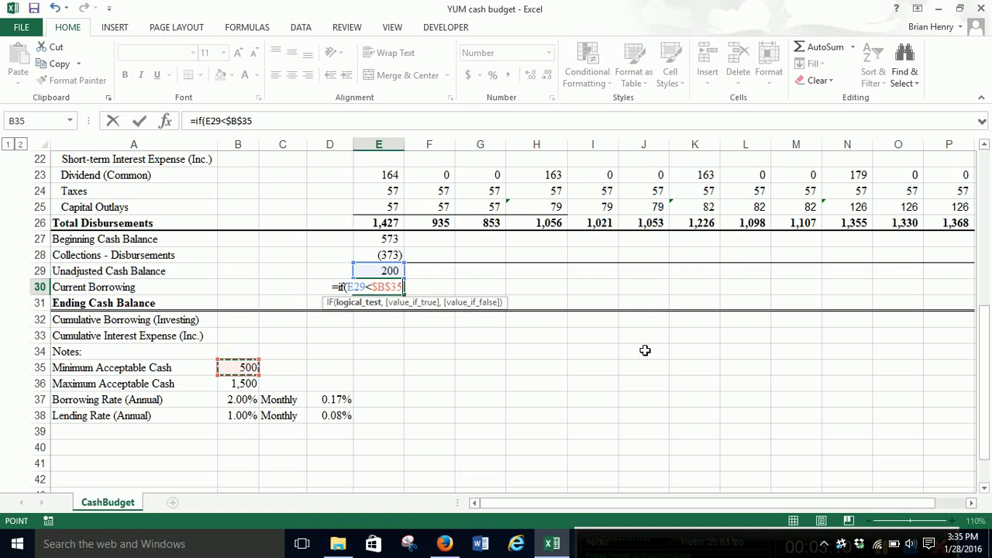
type(",")
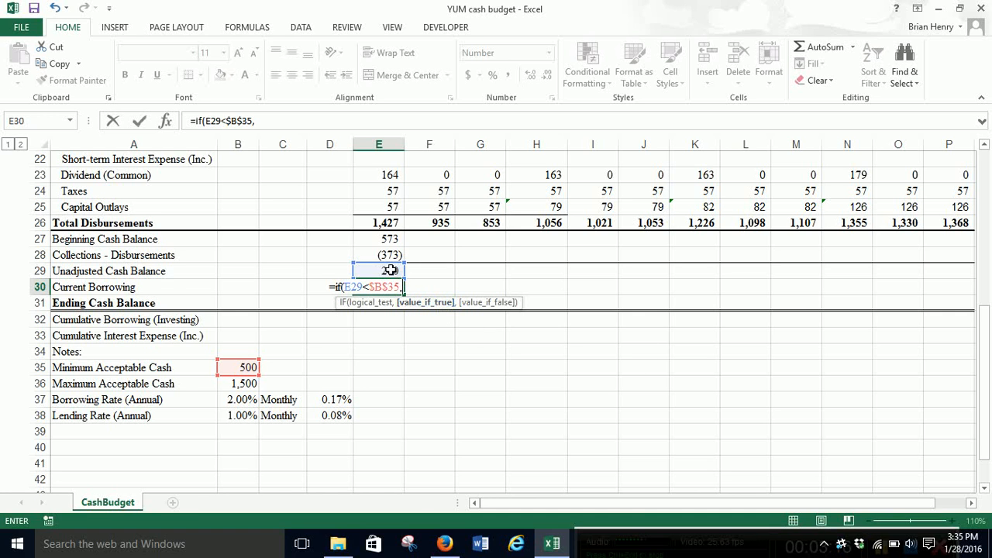
Step: Set the IF formula's value-if-true argument in E30 to $B$35-E29, with the minimum cash reference made absolute
left_click(240, 367)
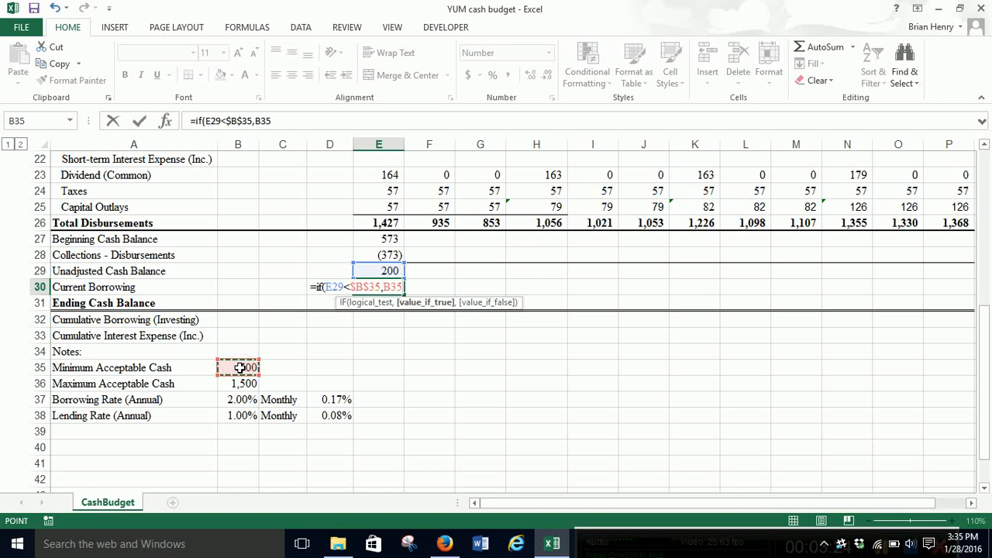
type("-")
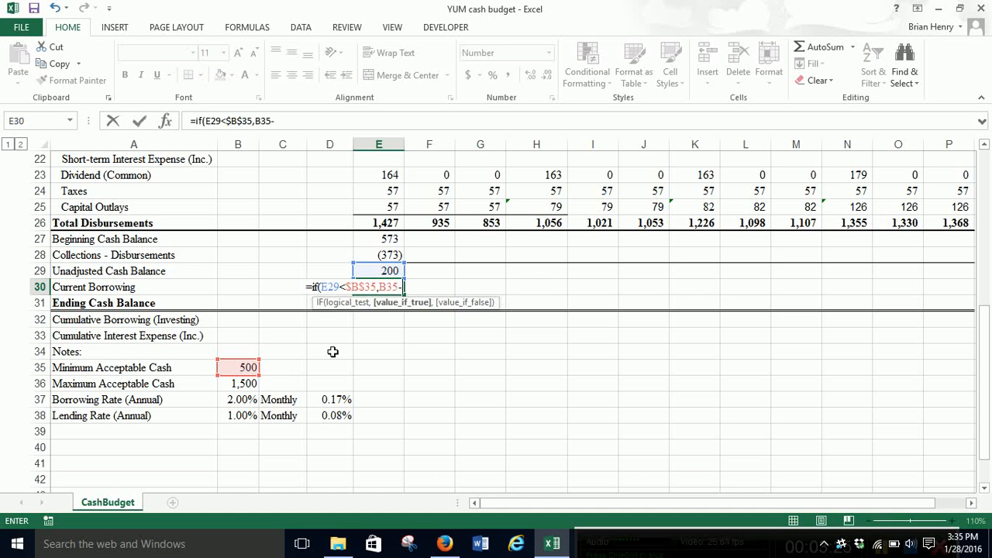
left_click(384, 272)
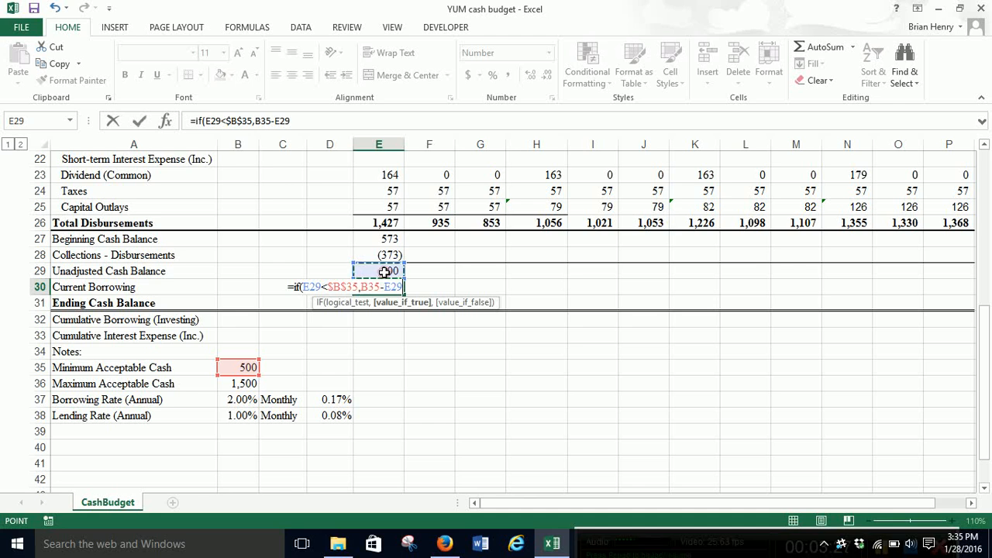
left_click(263, 120)
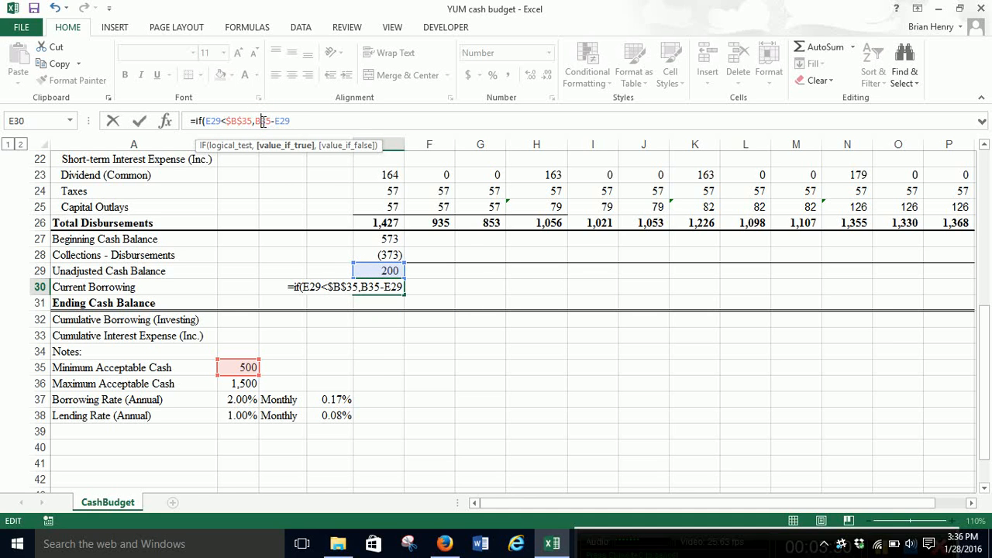
key("F4")
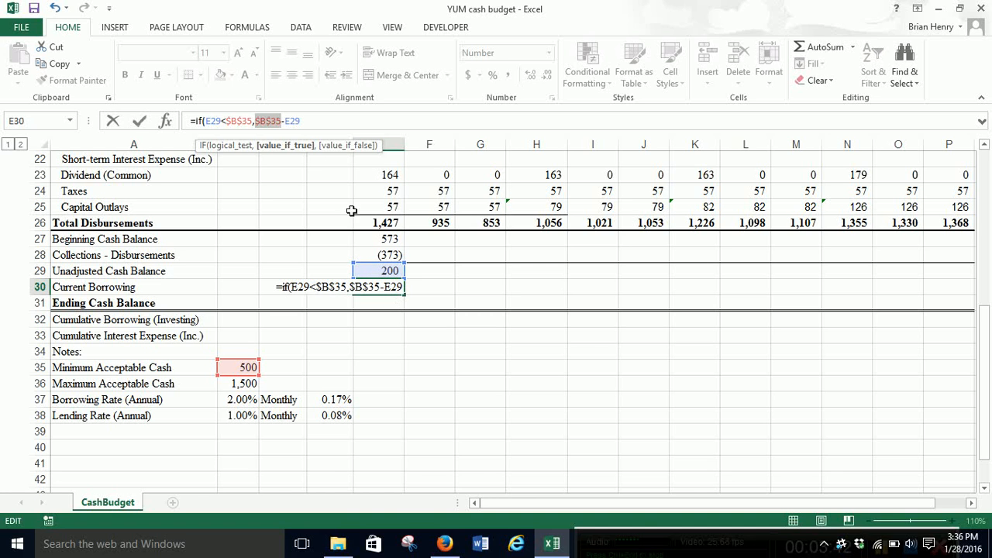
left_click(306, 120)
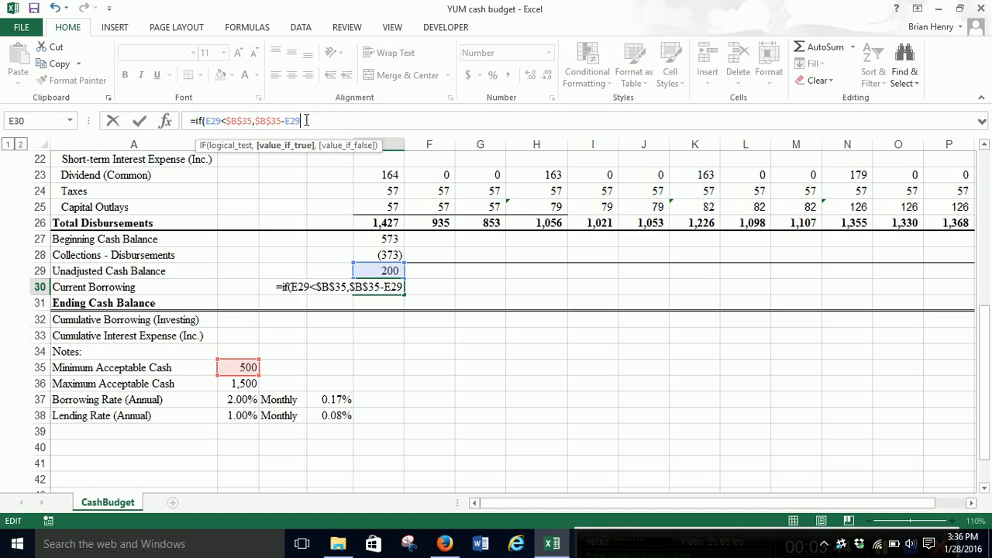
type(",")
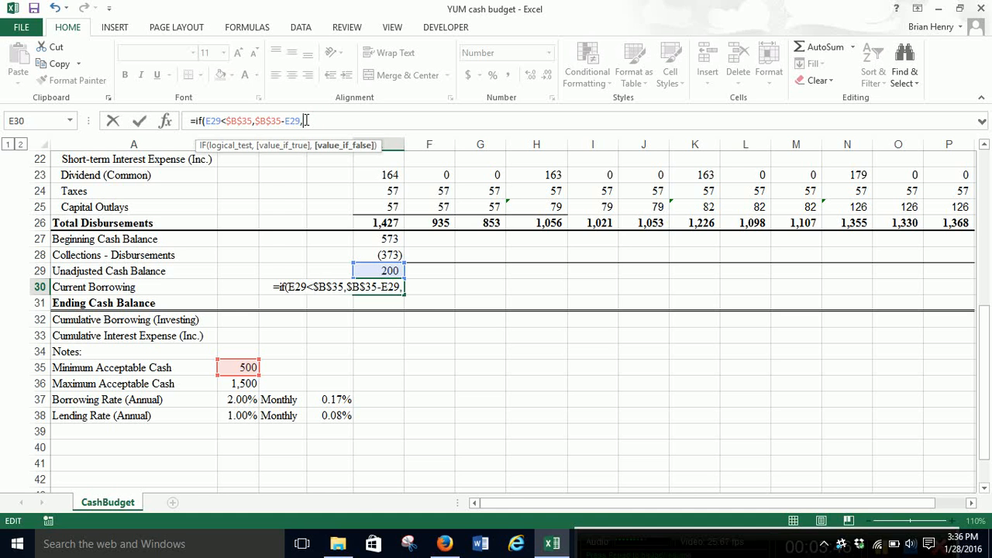
Step: Nest a second IF as the value-if-false argument in E30, testing E29>$B$36 against the maximum acceptable cash
type(" if(")
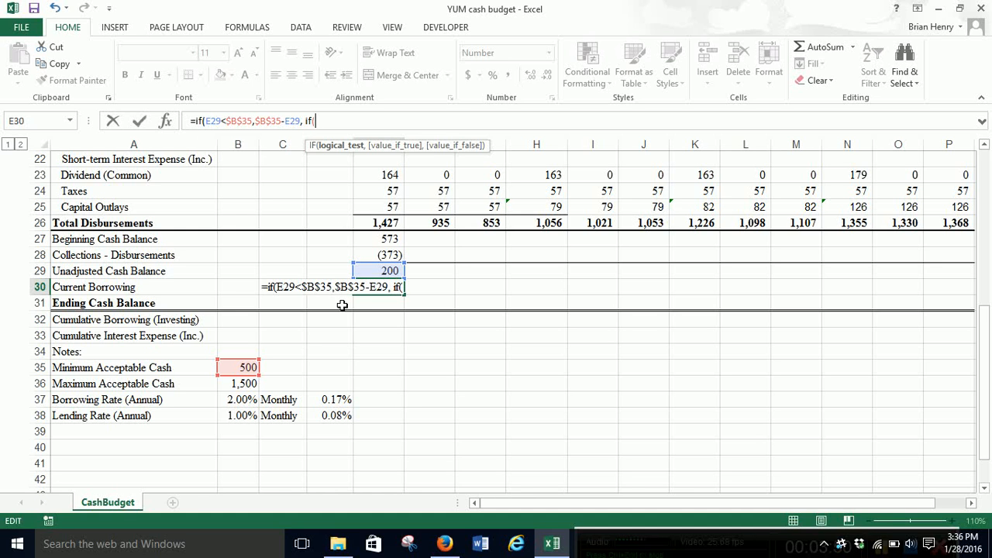
left_click(393, 270)
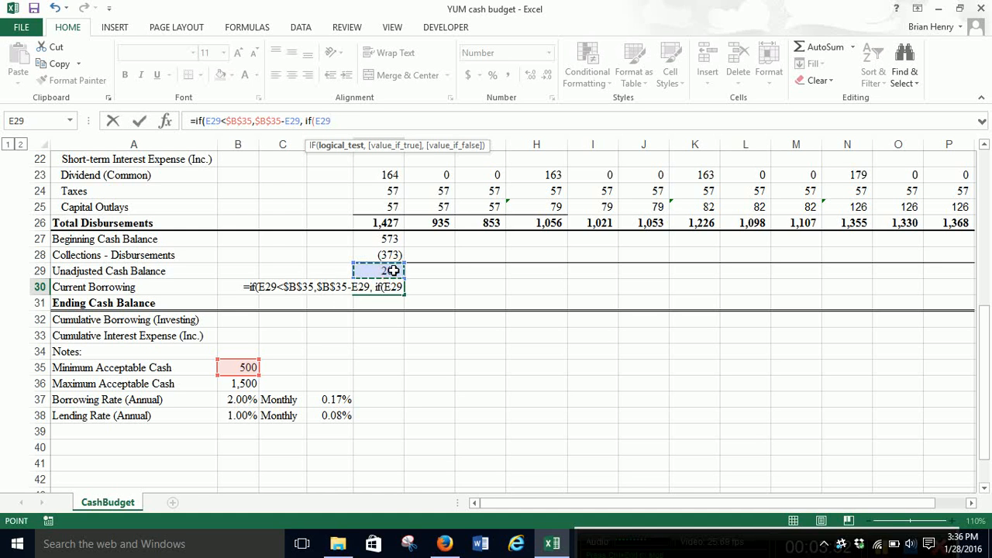
type(">")
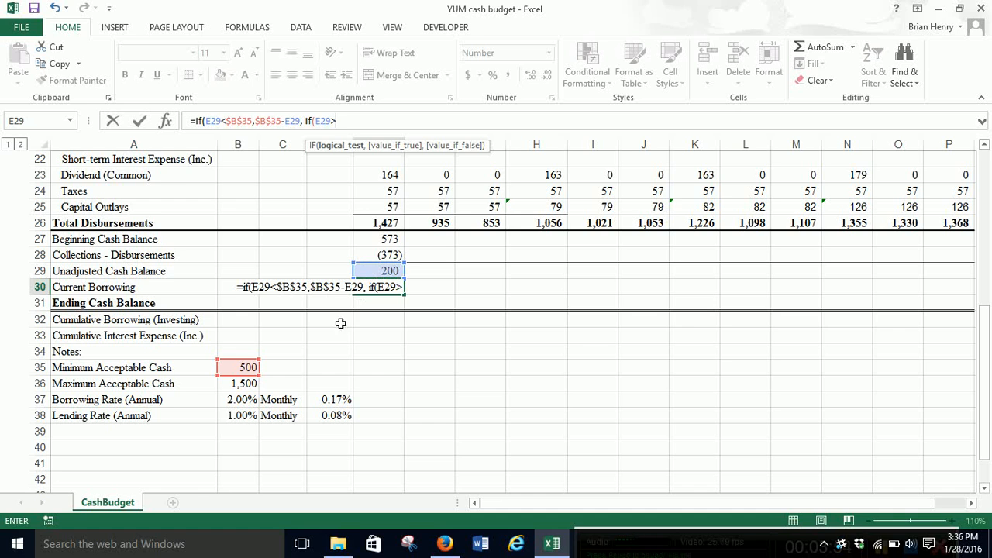
left_click(236, 381)
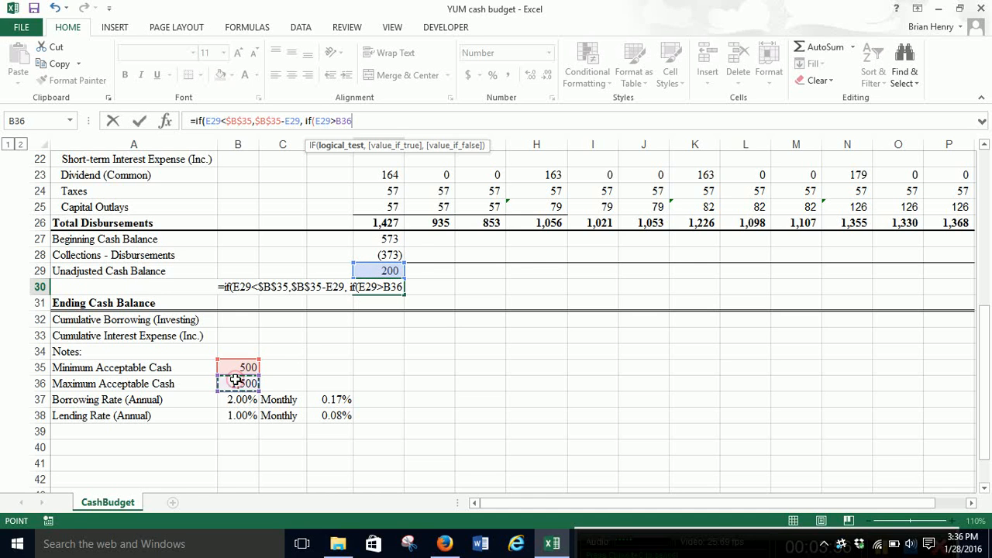
key("F4")
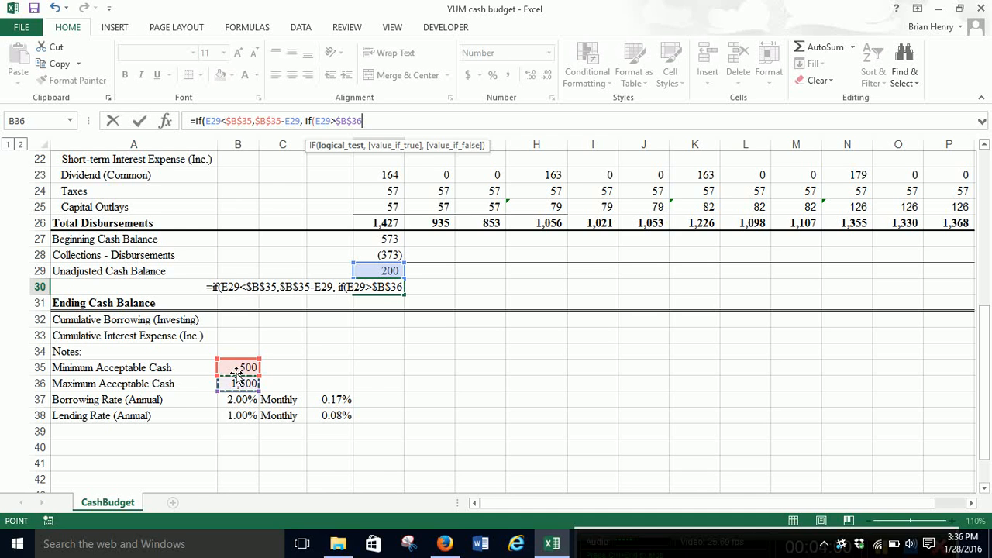
type(",")
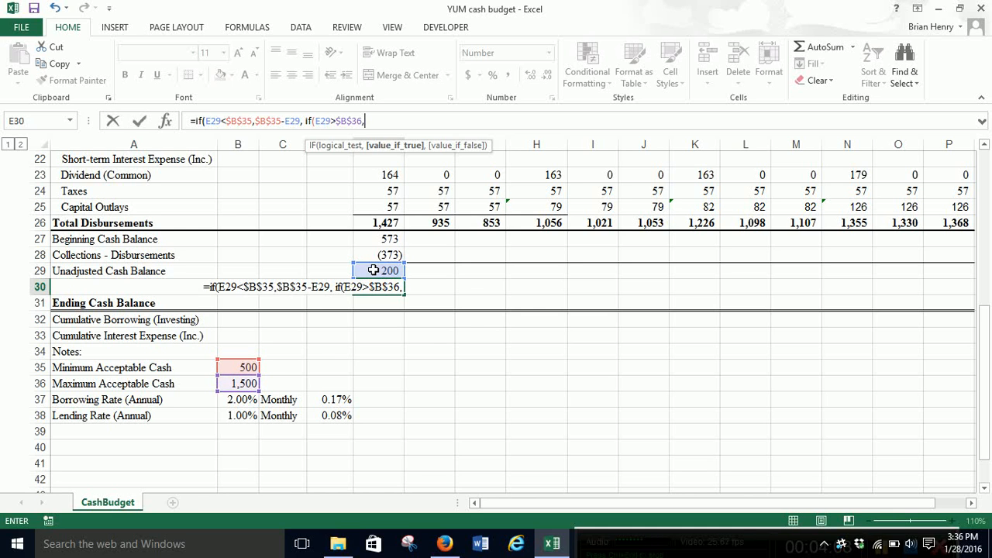
Step: Complete the nested IF in E30 with $B$36-E29 if true and 0 if false, accepting the proposed closing-parenthesis correction
left_click(242, 384)
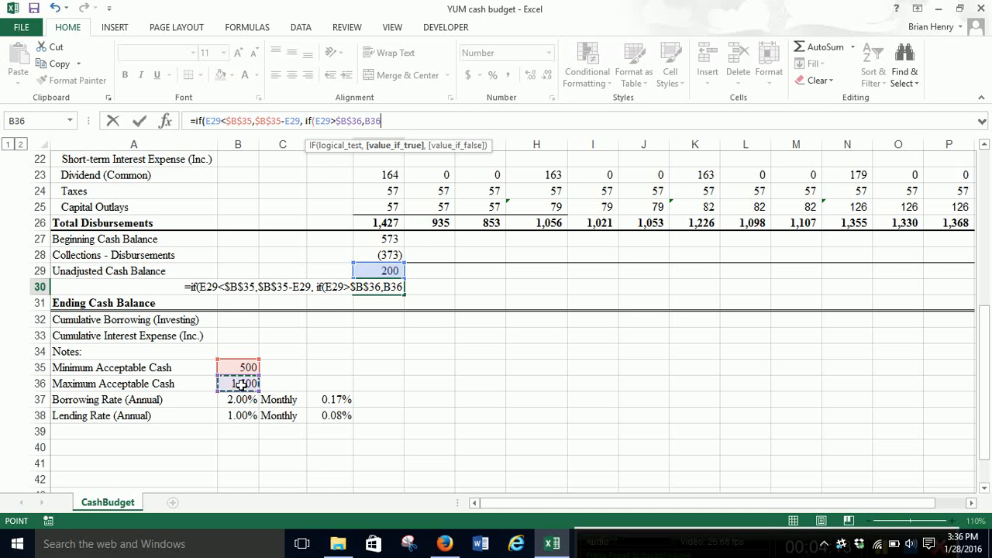
key("F4")
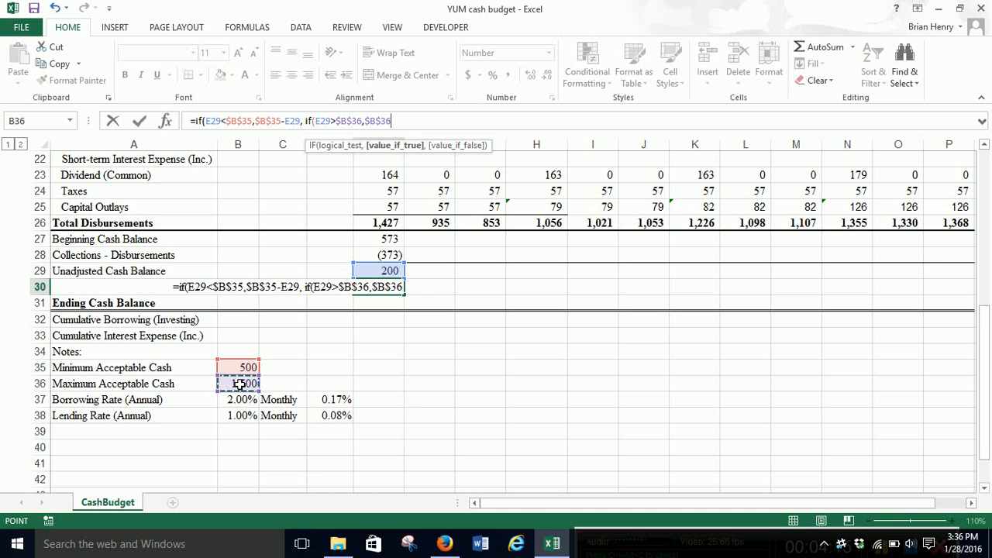
type("-")
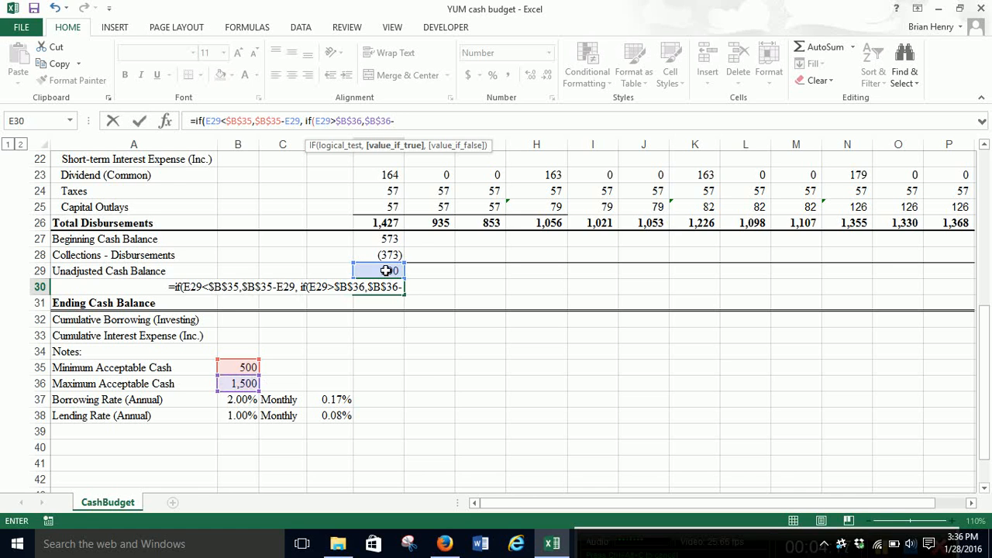
left_click(386, 271)
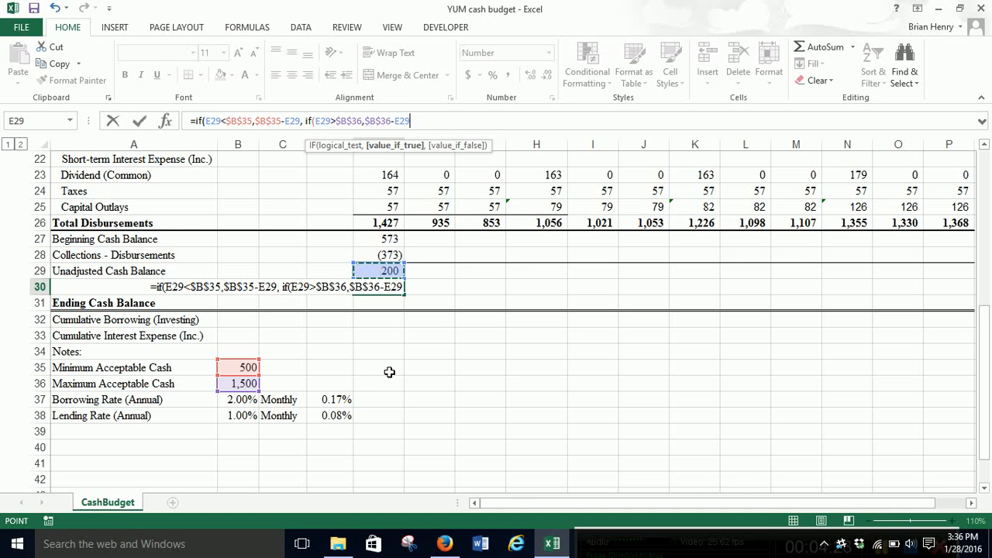
type(",")
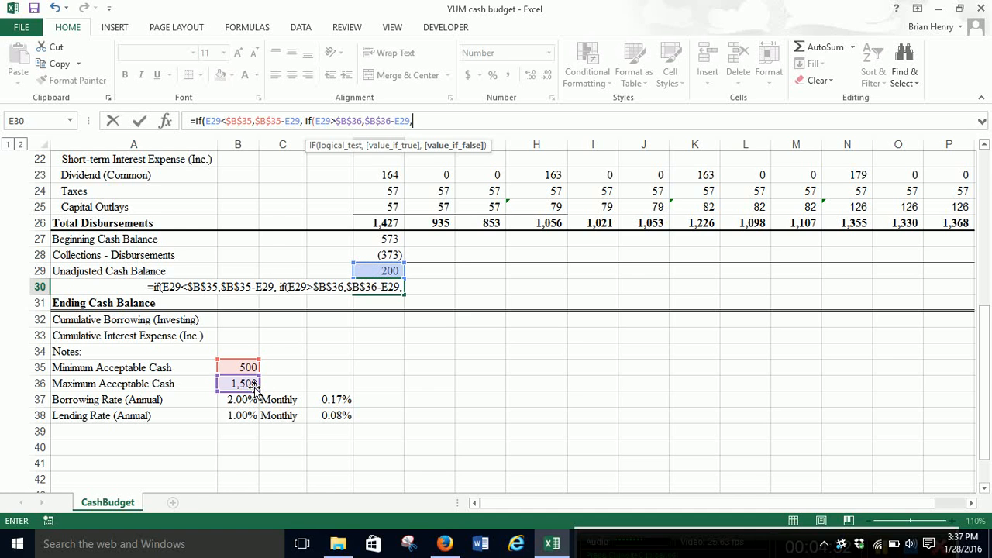
type("0")
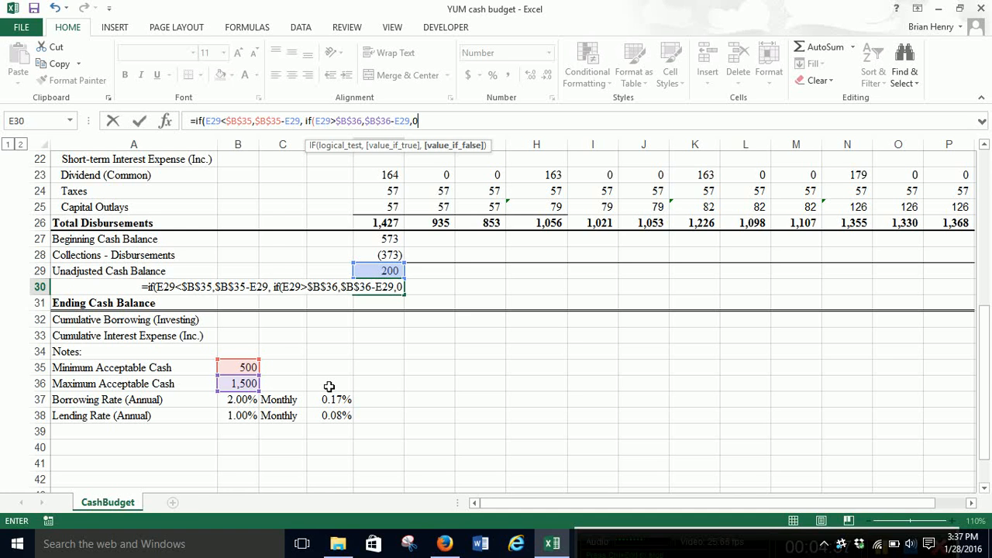
type(")")
key("Return")
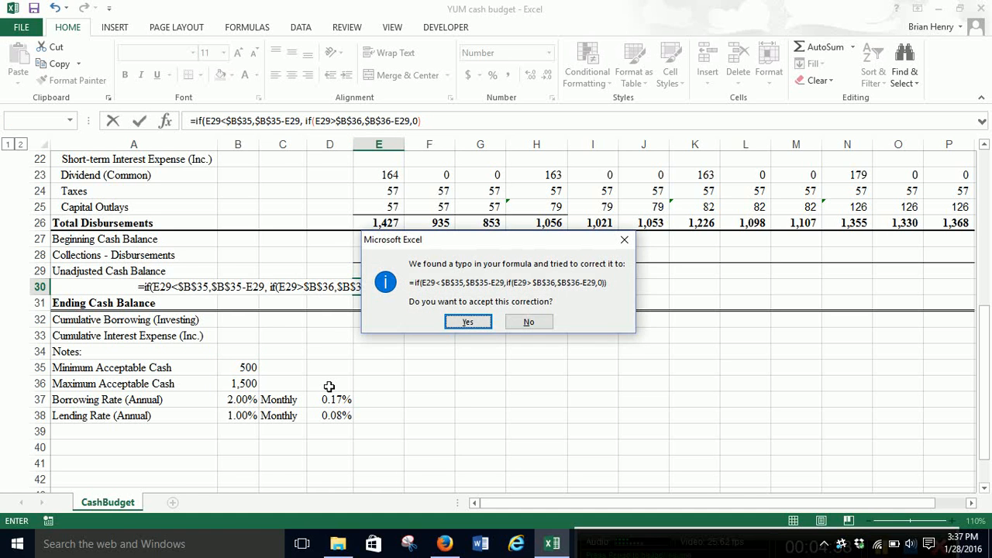
key("Return")
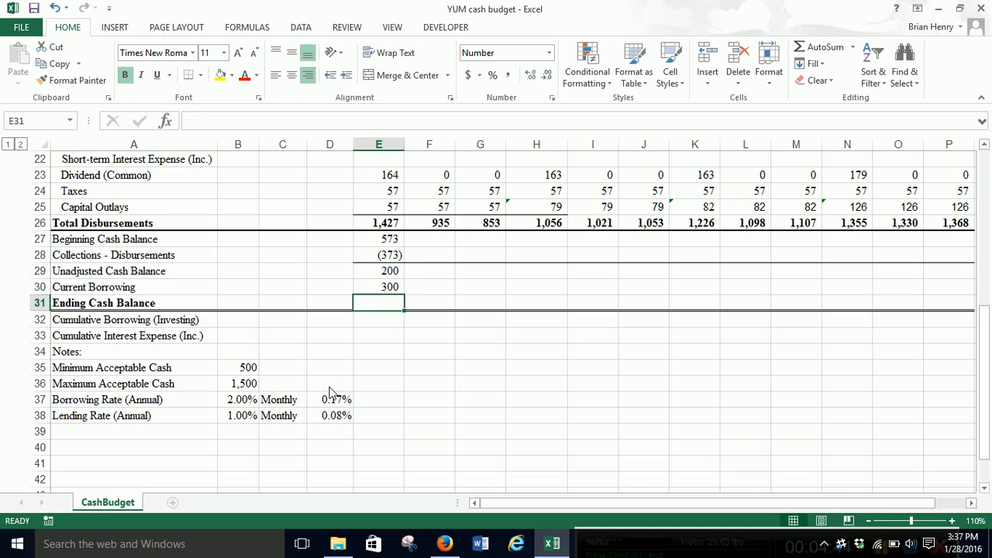
Step: Calculate January's ending cash balance in E31 with the formula =E30+E29
type("=E30+")
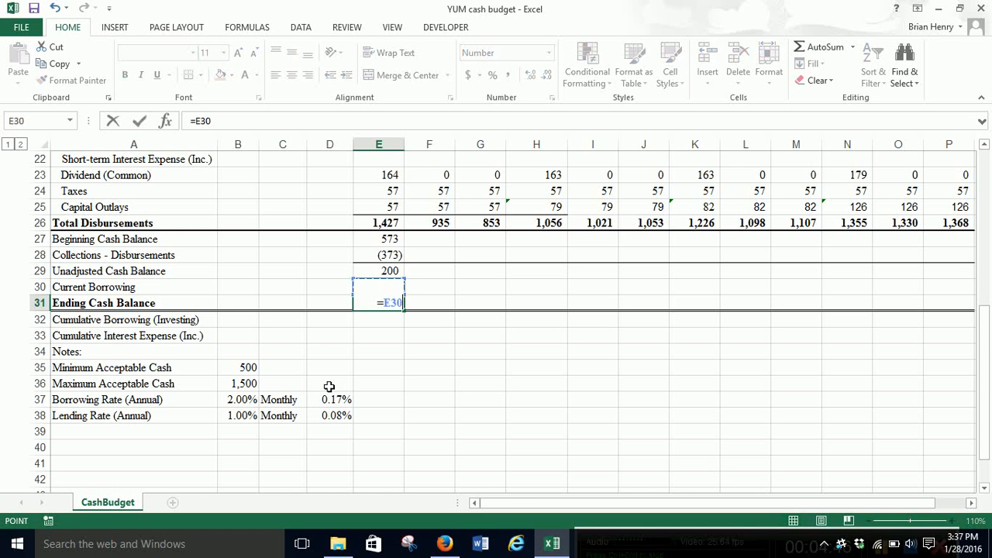
key("Up")
key("Up")
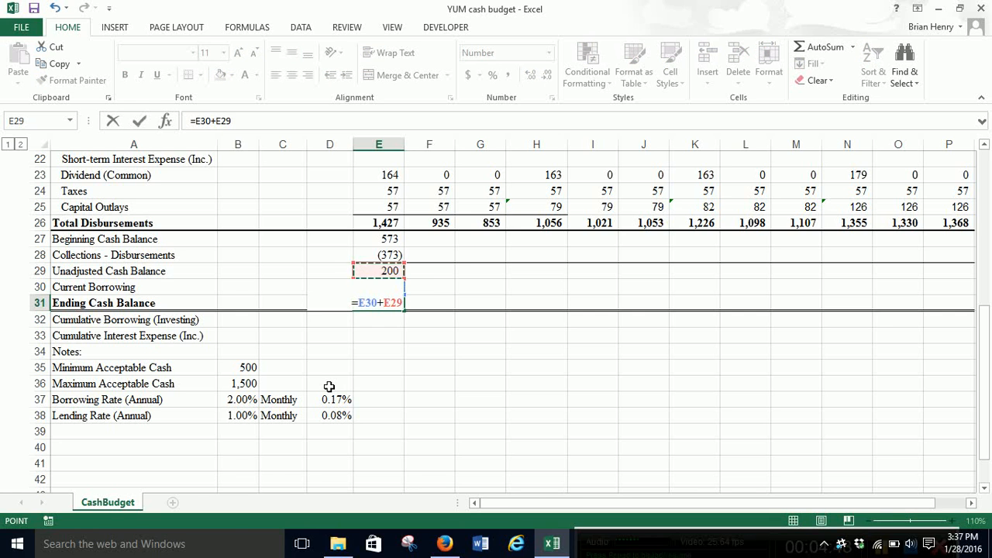
key("Return")
left_click(387, 304)
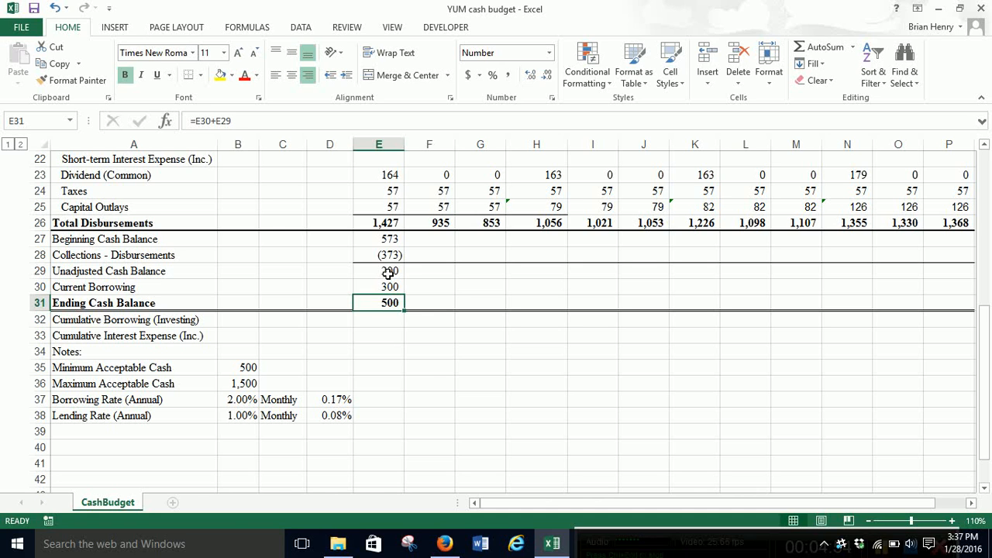
Step: Test the borrowing formula by entering 600 as January's unadjusted cash balance in E29
left_click(385, 272)
type("600")
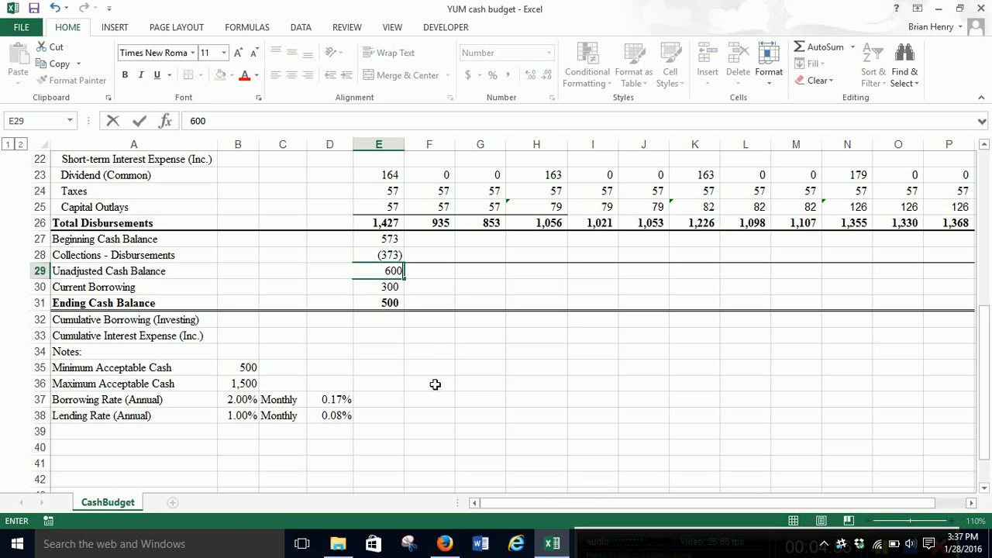
key("Return")
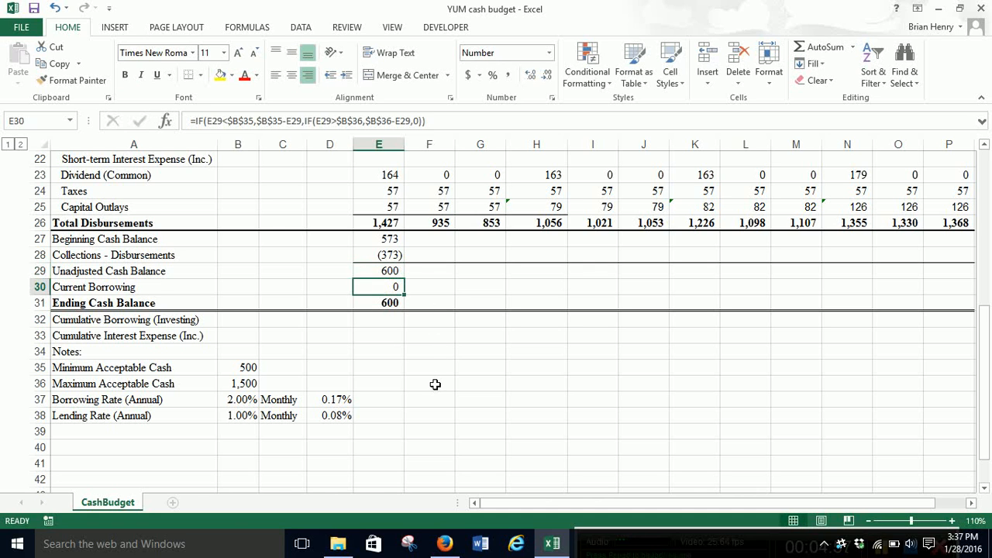
Step: Test the borrowing formula with 1600 as January's unadjusted cash balance in E29, and undo both test entries to restore =E27+E28
left_click(380, 271)
type("1,60")
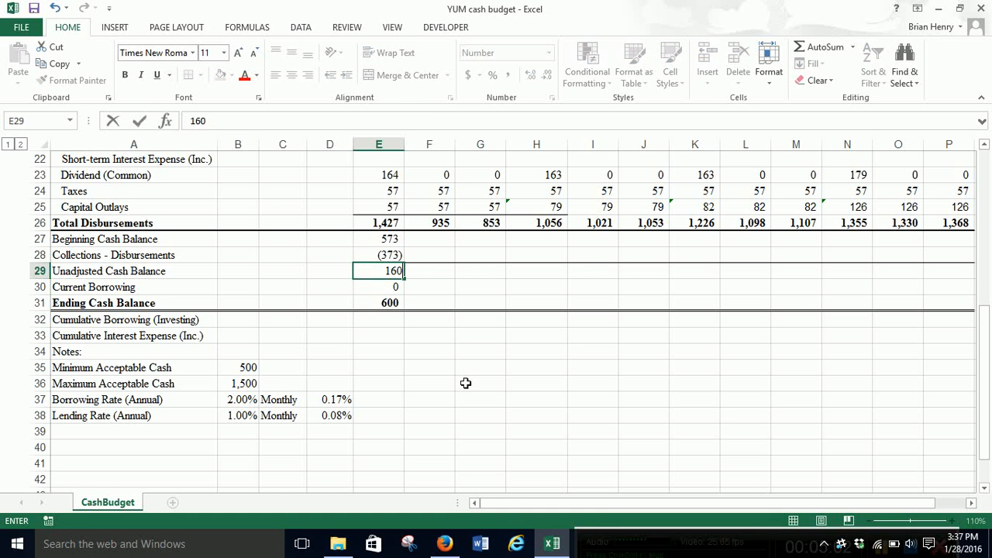
type("0")
key("Return")
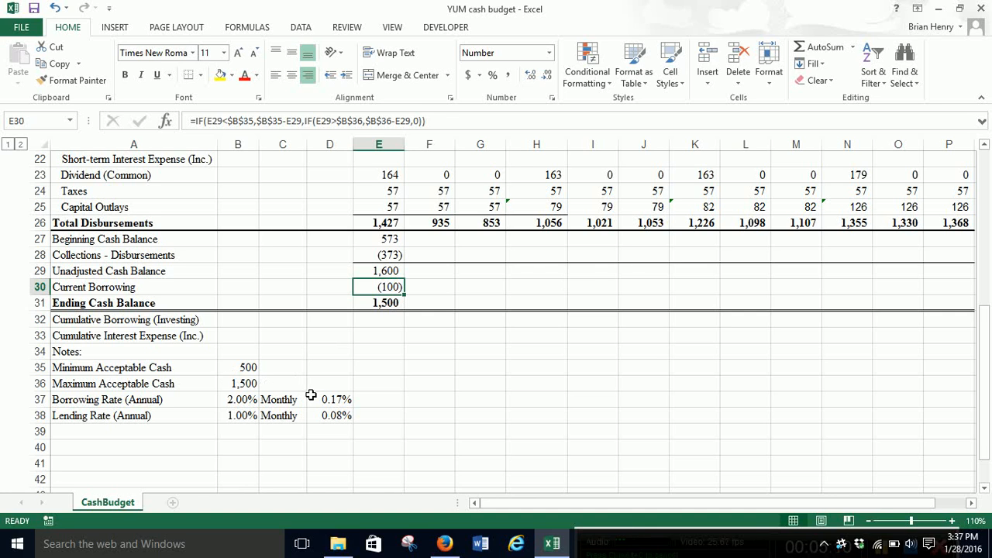
key("ctrl+z")
key("ctrl+z")
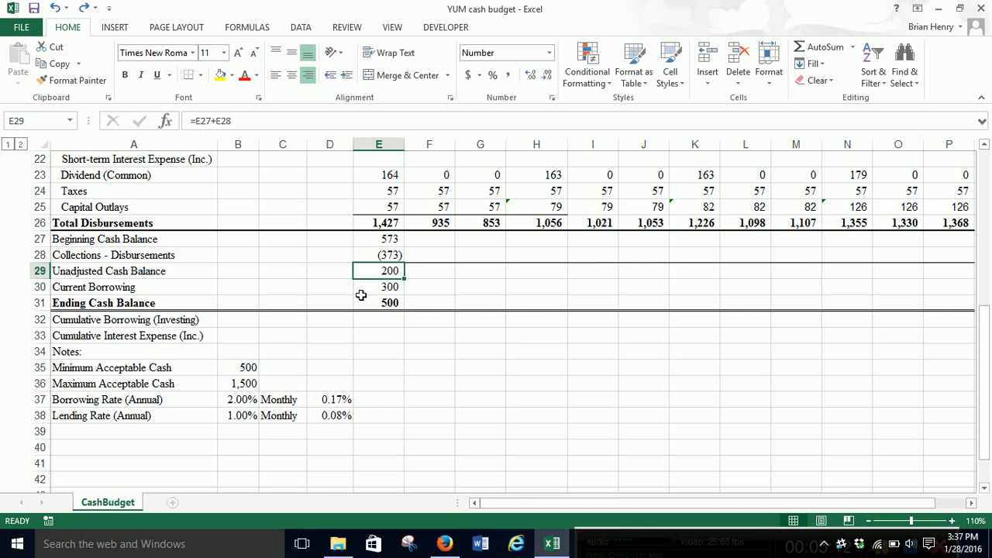
Step: Link February's beginning cash balance in F27 to January's ending cash balance with the formula =E31
left_click(423, 240)
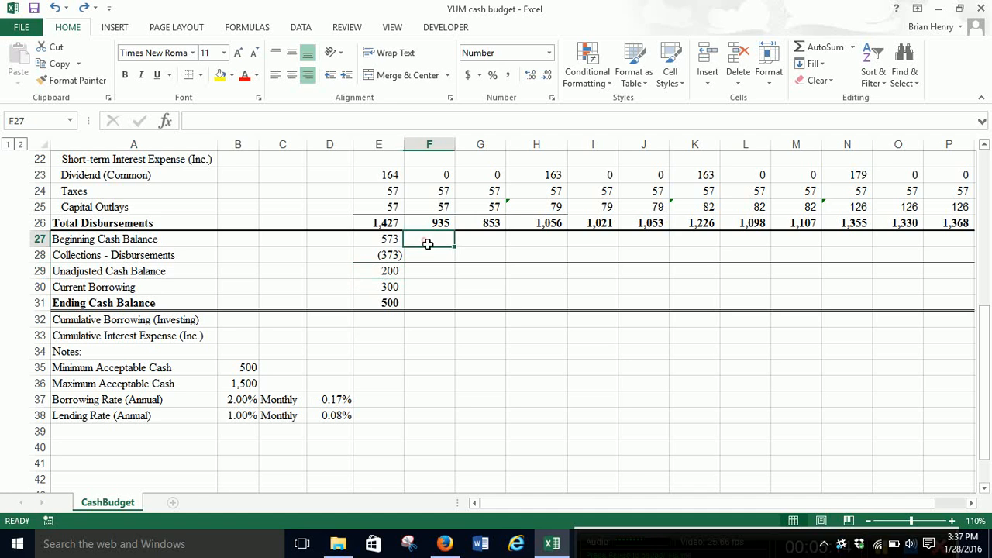
type("=")
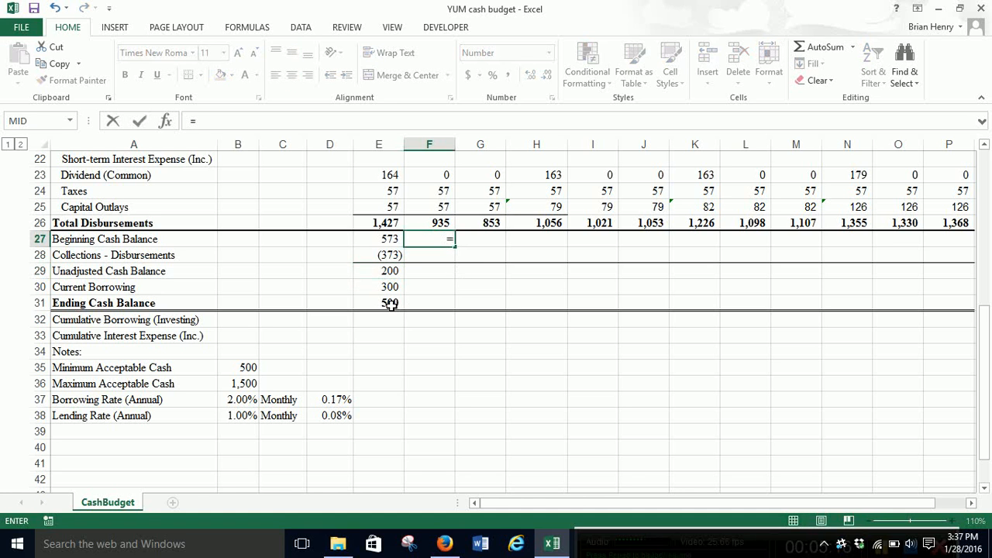
left_click(389, 303)
key("Return")
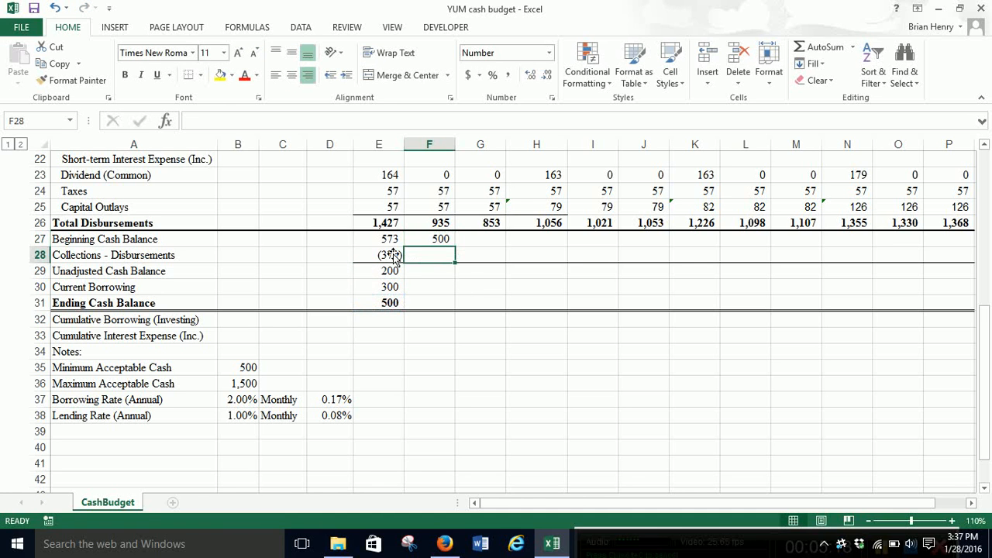
Step: Copy the formulas in E28:E31 to column F and extend F27:F31 across the remaining months through column P
left_click_drag(390, 255, 455, 310)
left_click_drag(439, 238, 808, 340)
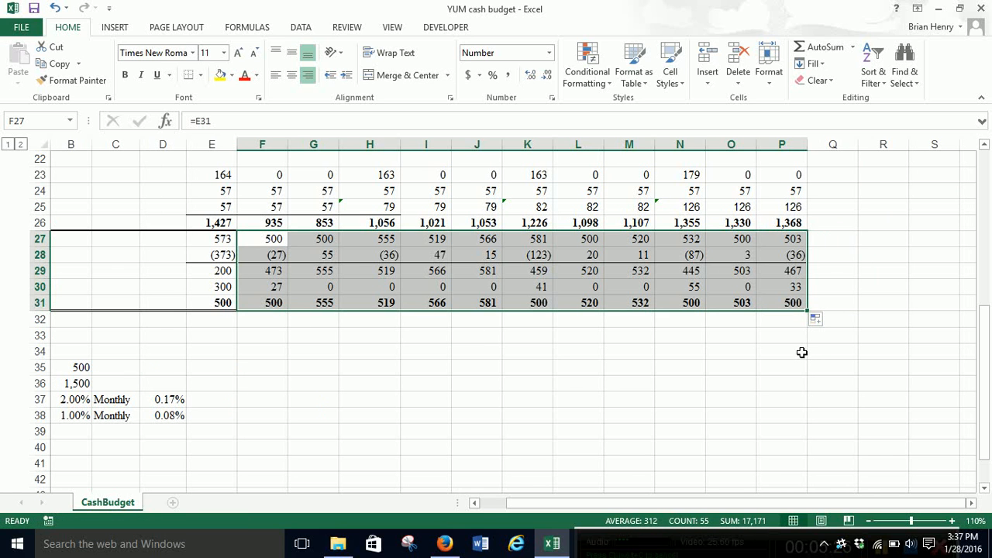
left_click(475, 504)
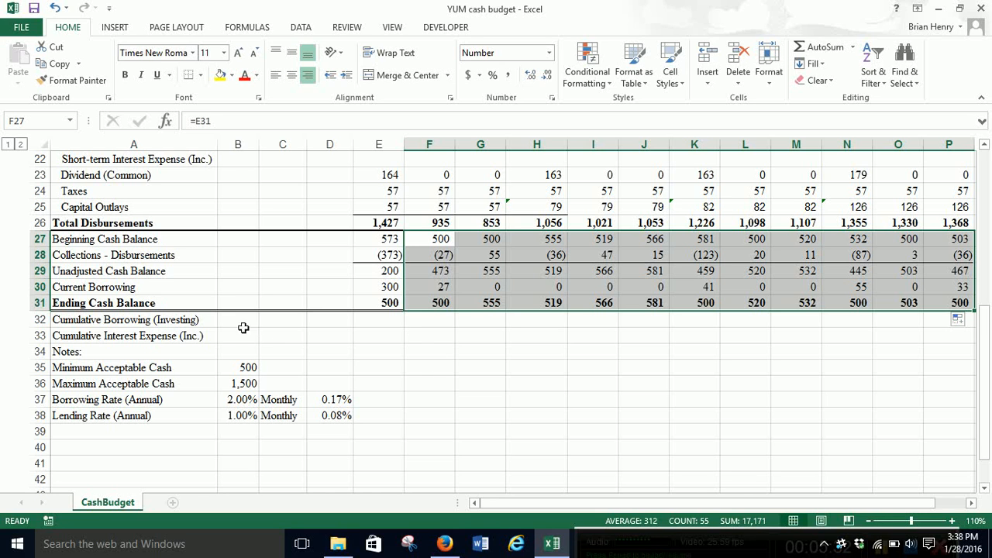
Step: Calculate January's cumulative borrowing in E32 with the formula =D32+E30
left_click(392, 324)
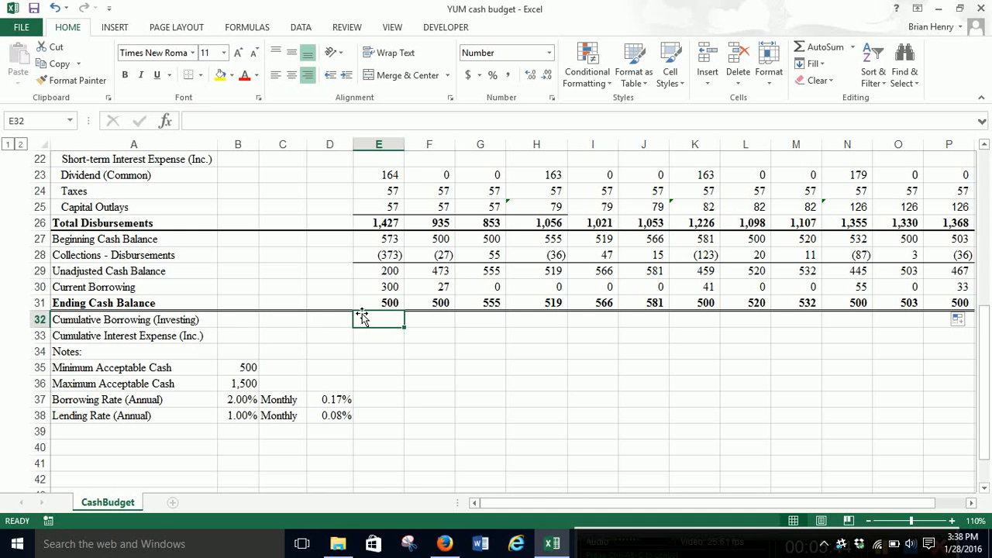
type("=")
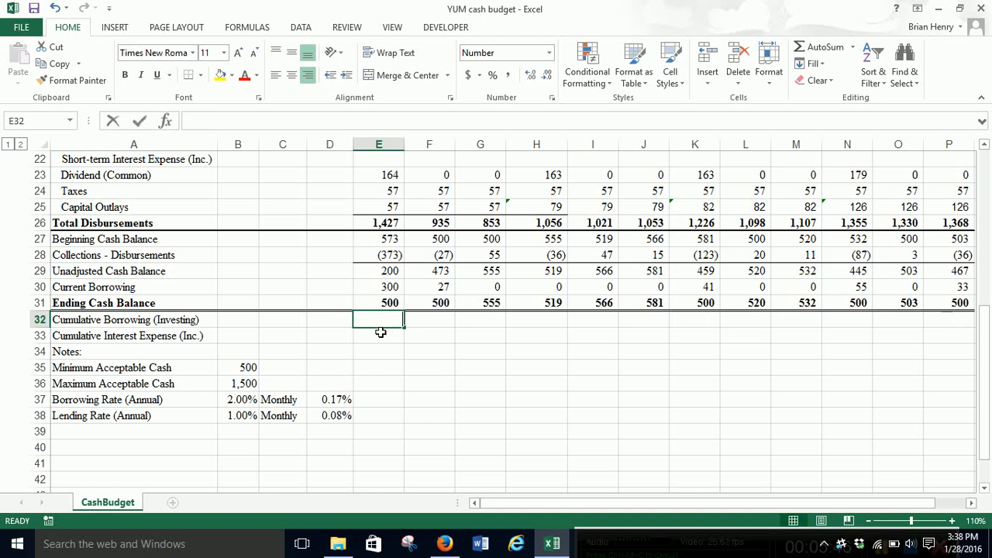
key("Left")
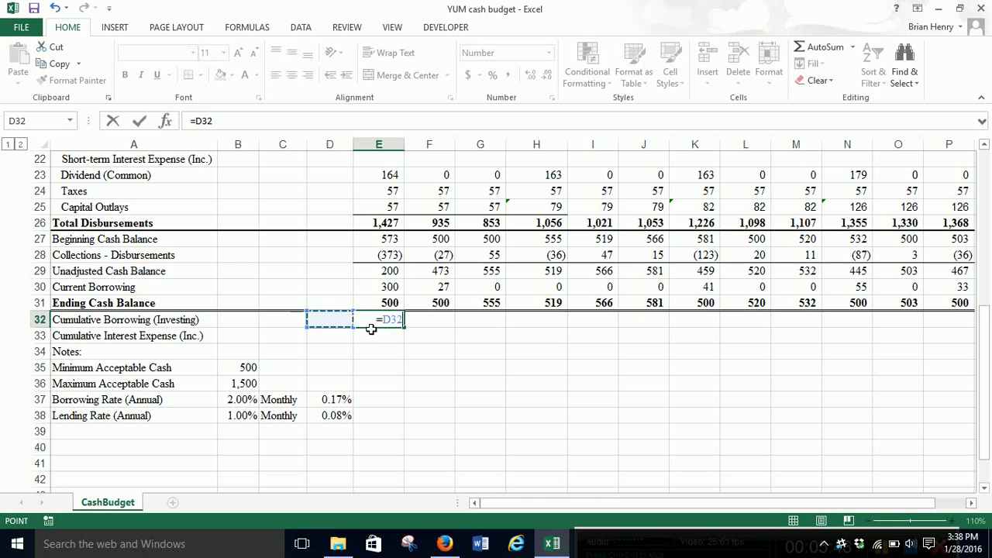
type("+")
left_click(388, 289)
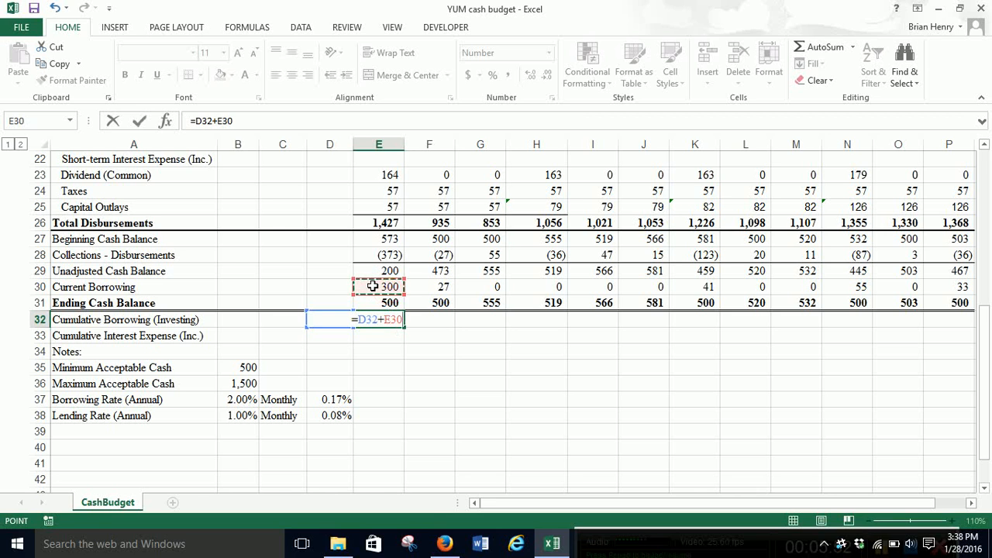
key("Return")
key("Up")
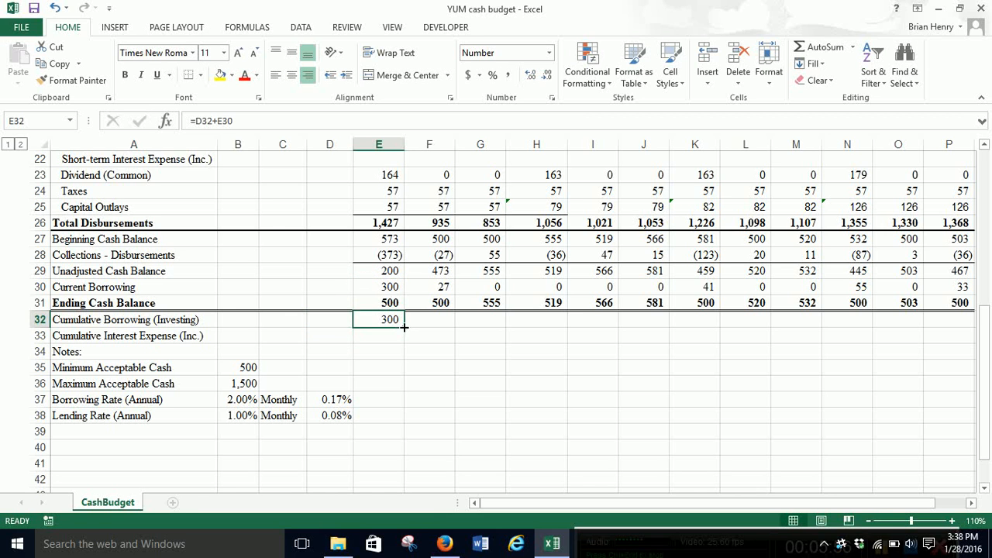
Step: Copy the cumulative borrowing formula from E32 to F32, check its references, and extend it through P32
left_click_drag(404, 327, 426, 320)
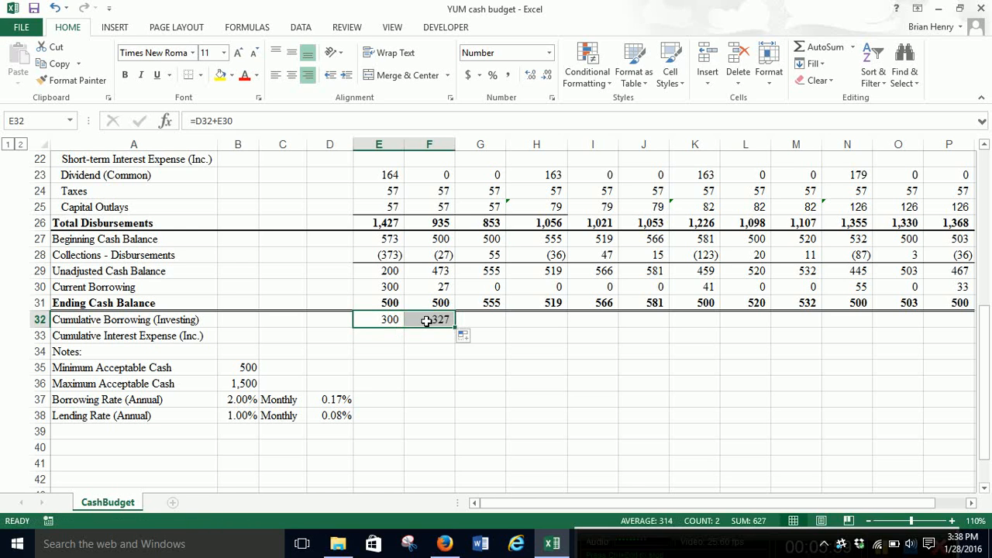
left_click(375, 319)
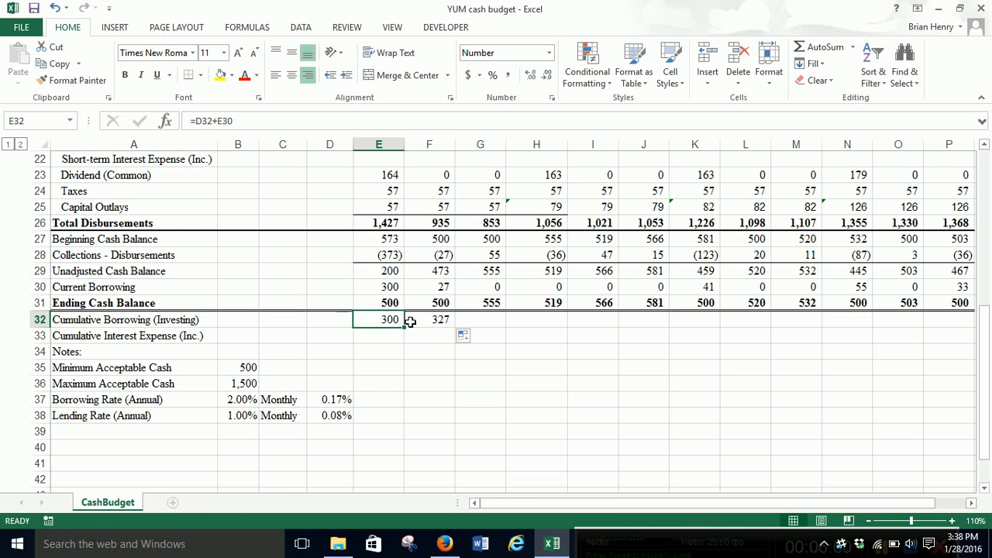
left_click(438, 287)
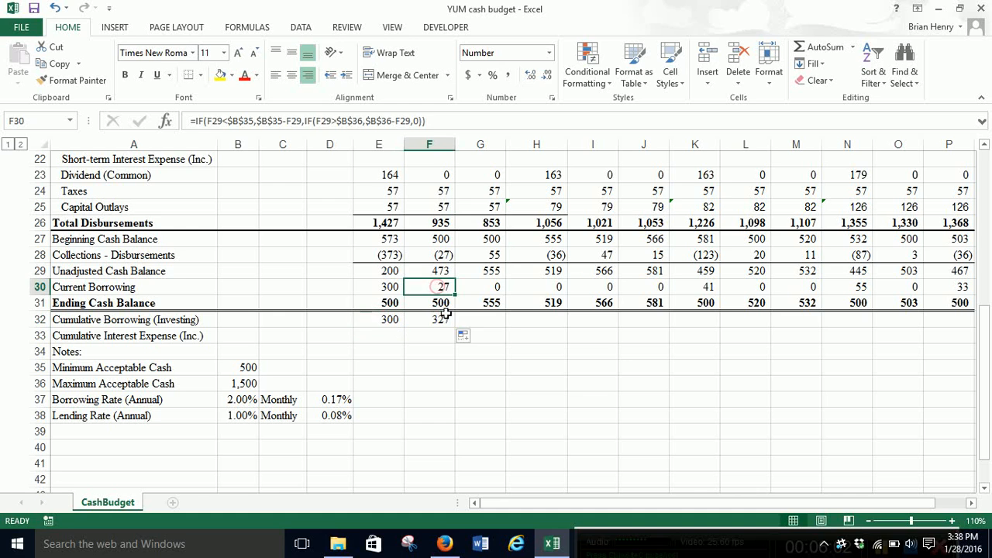
left_click(441, 321)
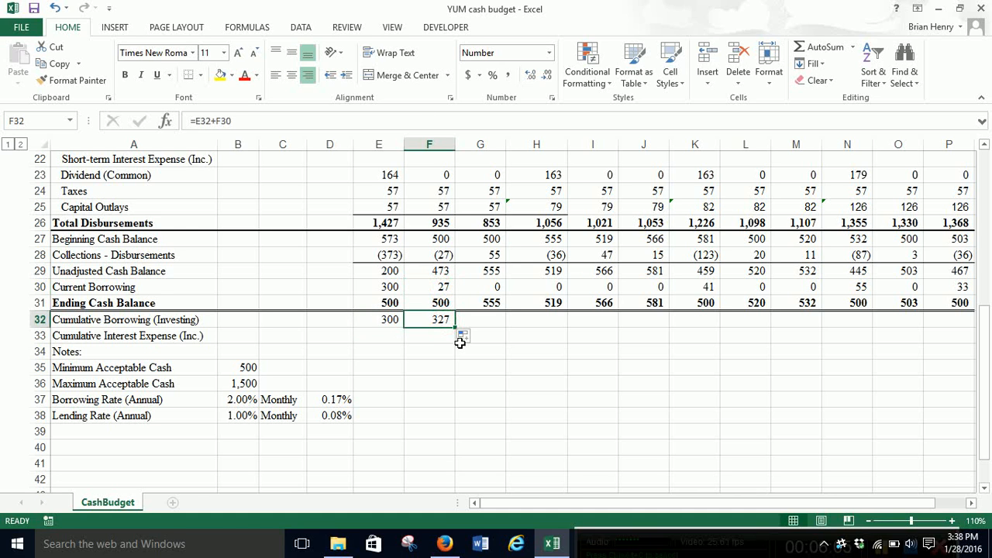
mouse_move(456, 328)
left_mouse_down()
mouse_move(506, 340)
mouse_move(580, 328)
mouse_move(942, 339)
mouse_move(768, 334)
mouse_move(798, 327)
left_mouse_up()
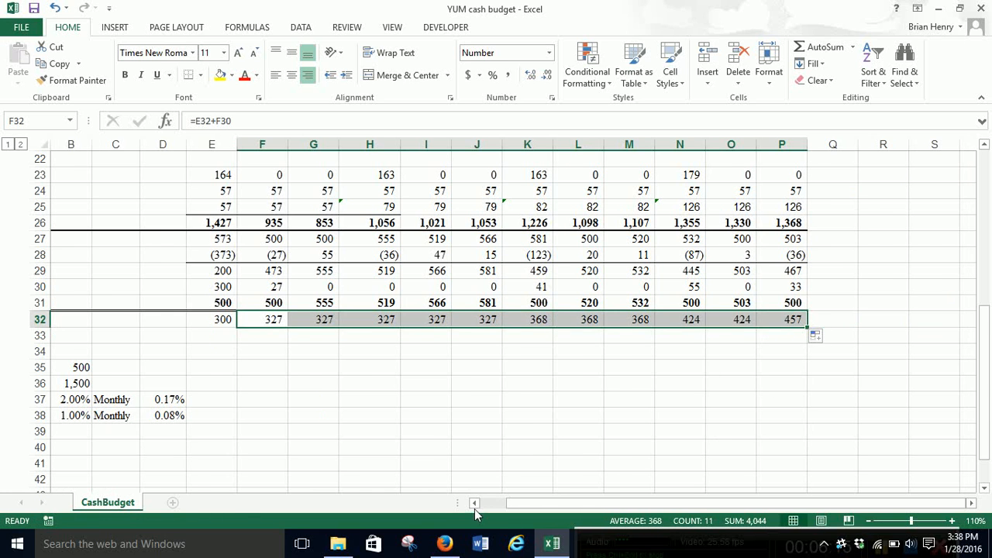
left_click(474, 502)
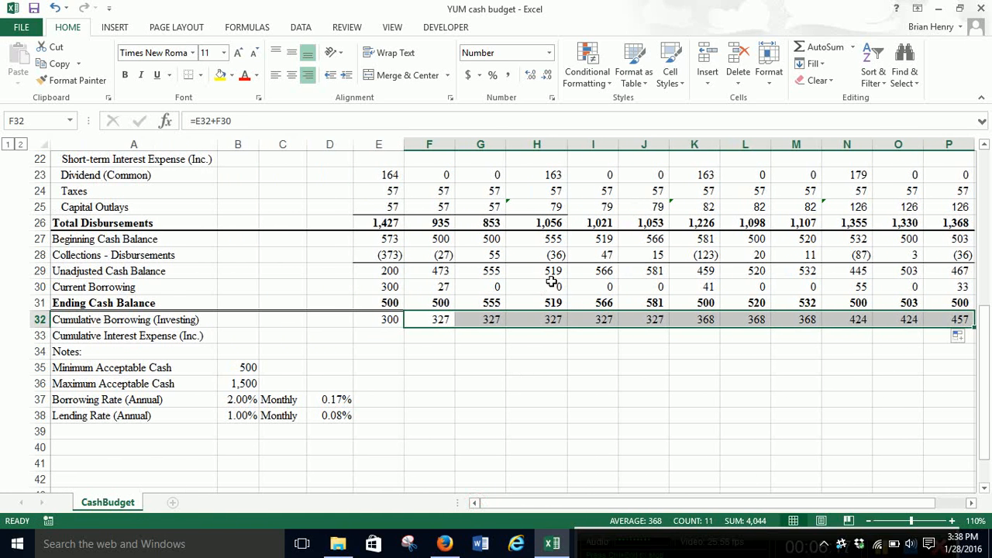
Step: Test the borrowing rows by entering 1600 as the unadjusted cash balance in H29
left_click(553, 273)
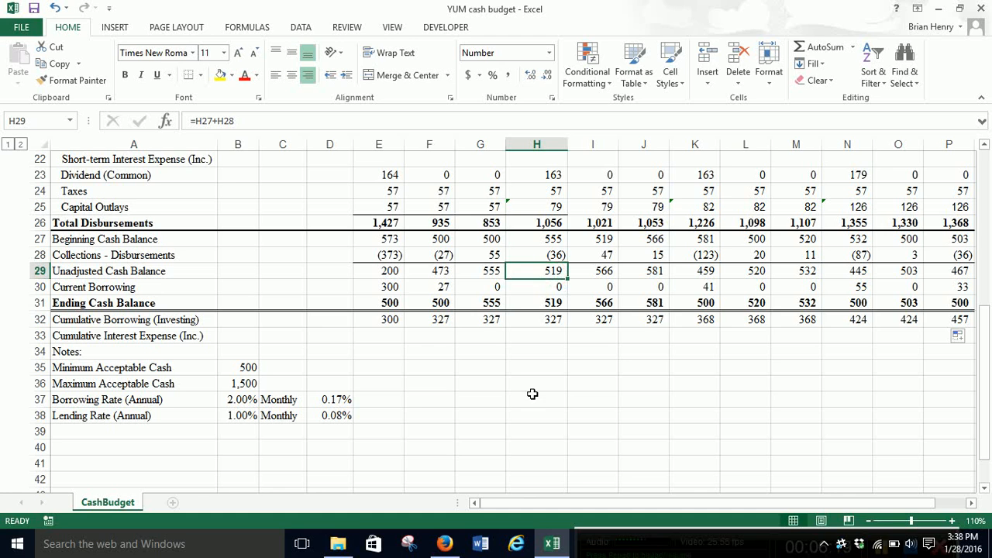
type("1600")
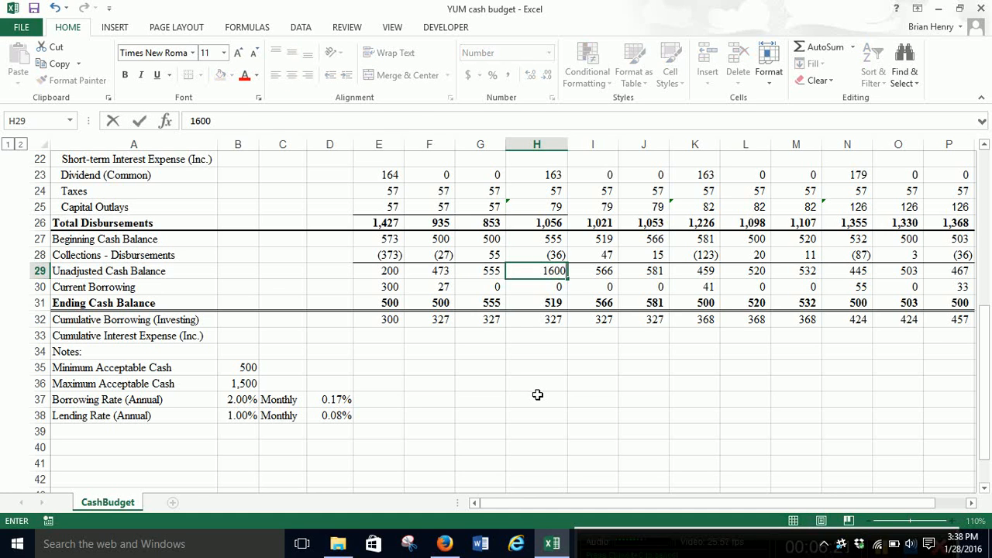
key("Return")
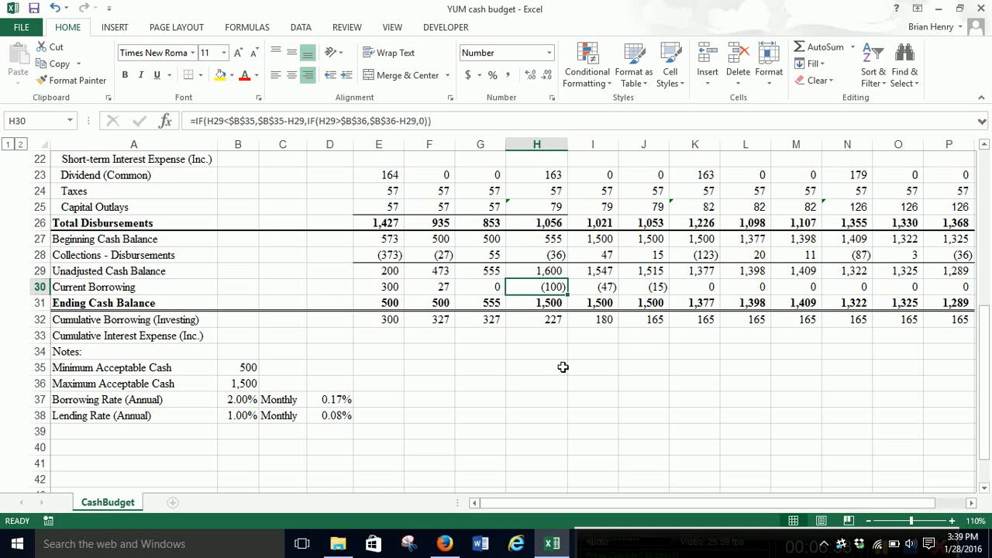
Step: Test cumulative investing with 2000 in H29, and undo both test entries to restore =H27+H28
left_click(552, 275)
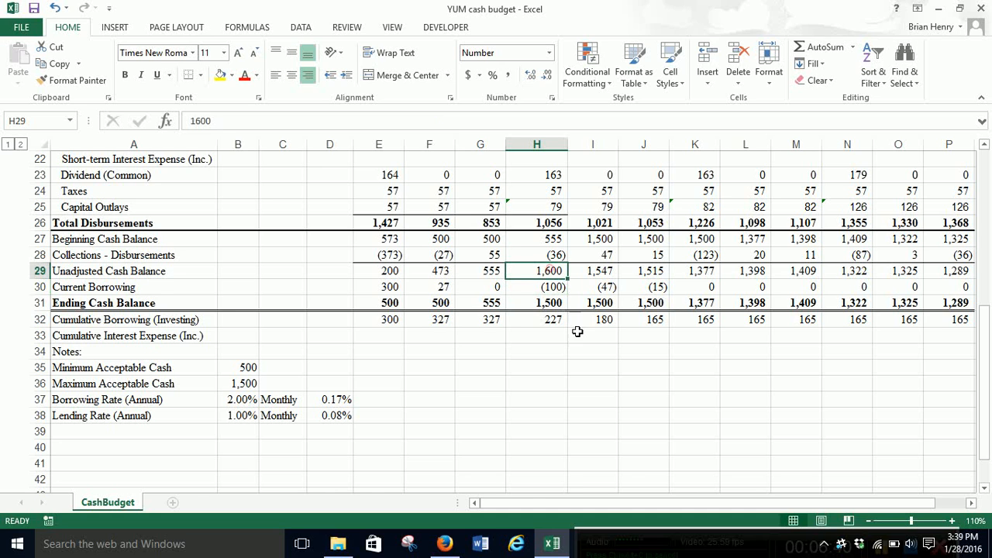
type("2000")
key("Return")
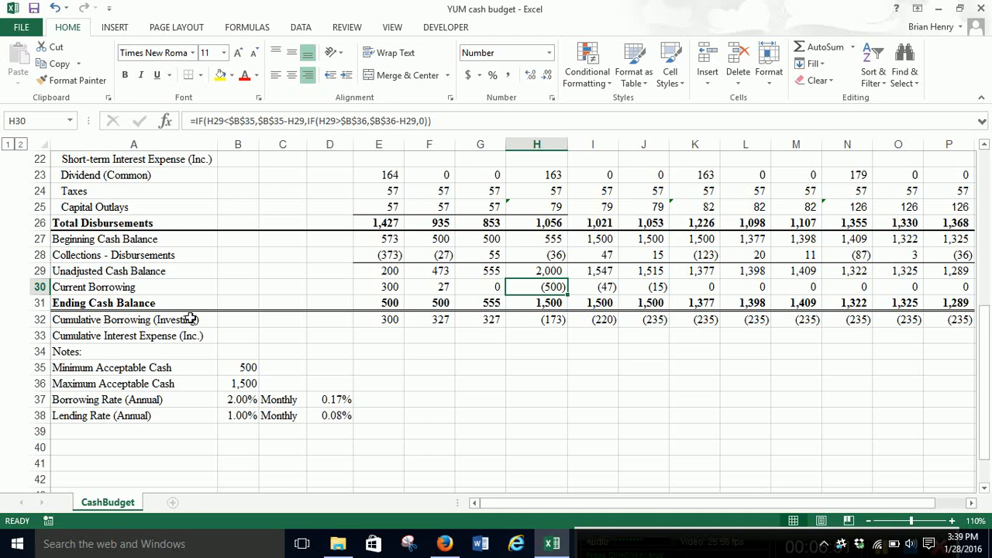
key("ctrl+z")
key("ctrl+z")
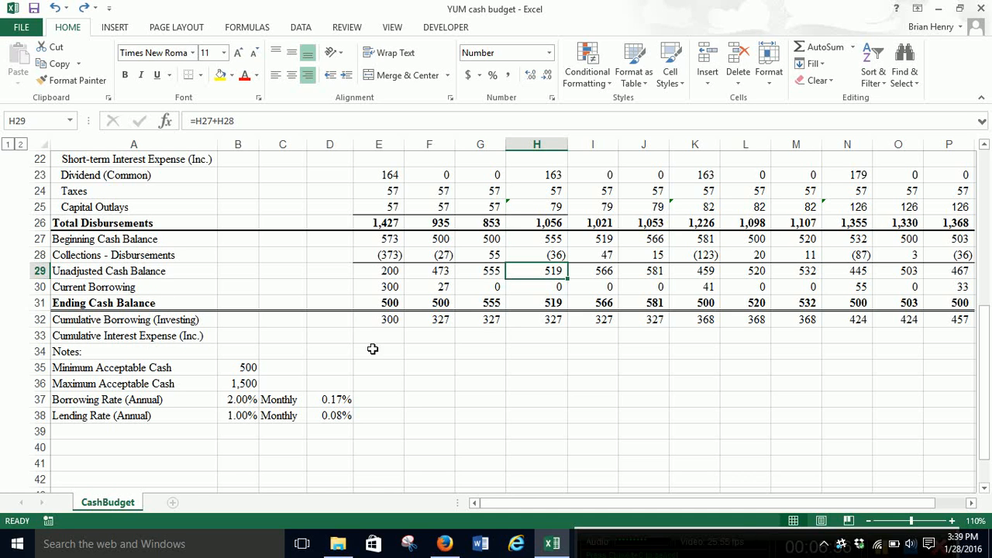
Step: Begin January's short-term interest expense formula in E22 with =IF(D32>0,D32*D37 to charge the monthly borrowing rate
left_click(417, 337)
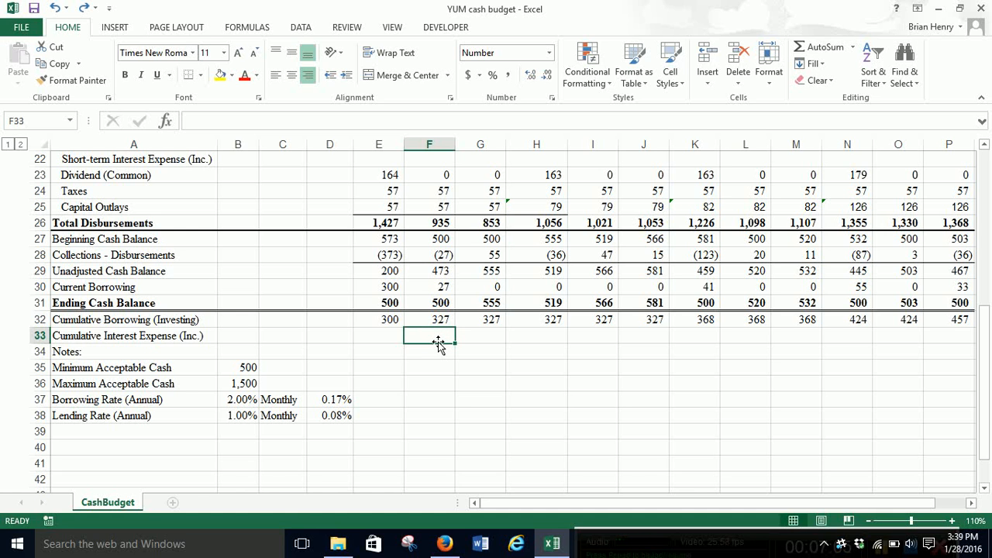
scroll(449, 341, "up", 1)
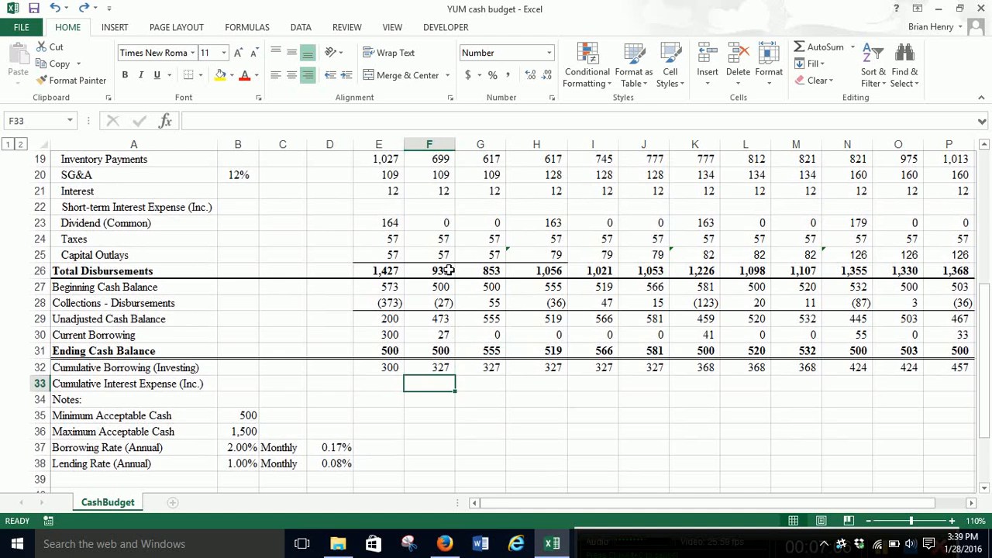
left_click(441, 208)
left_click(387, 208)
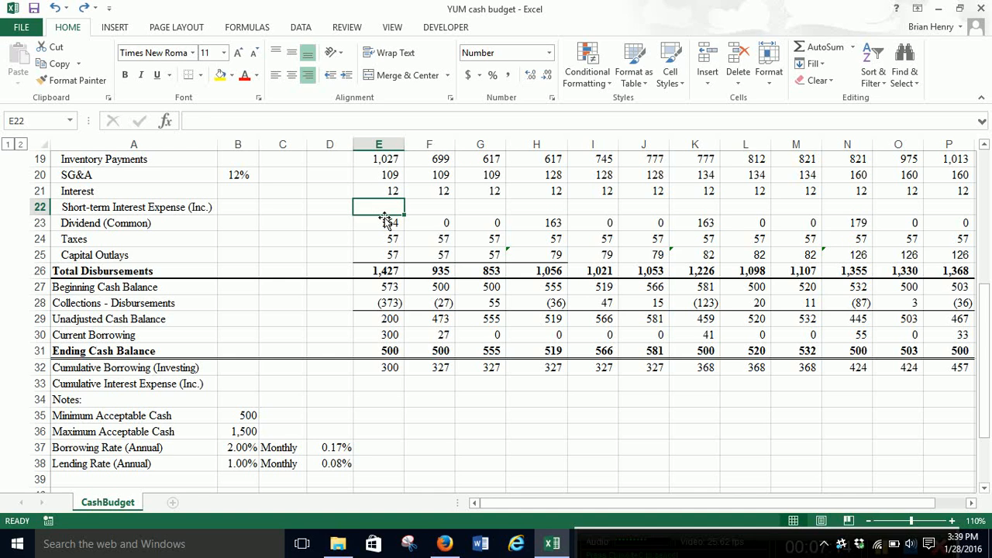
type("=")
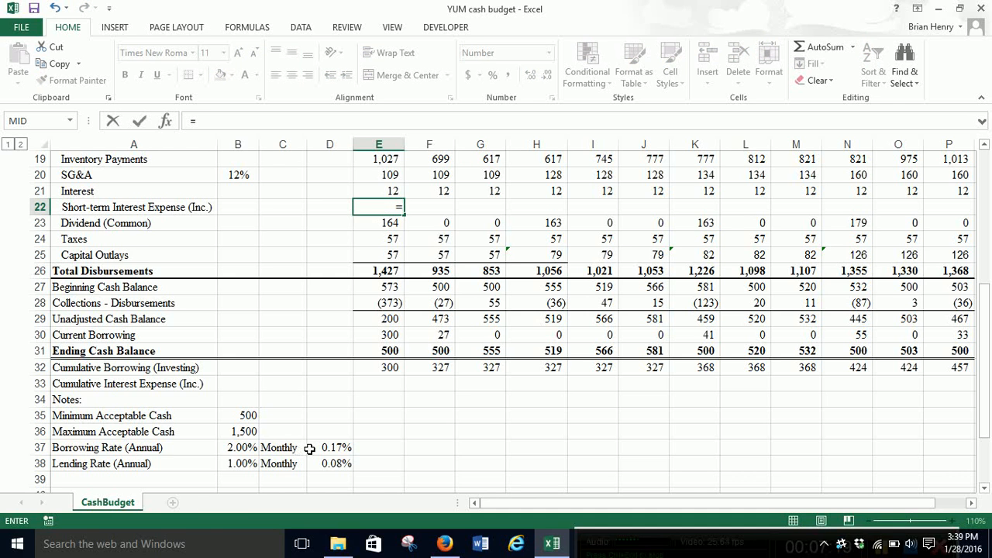
type("if(")
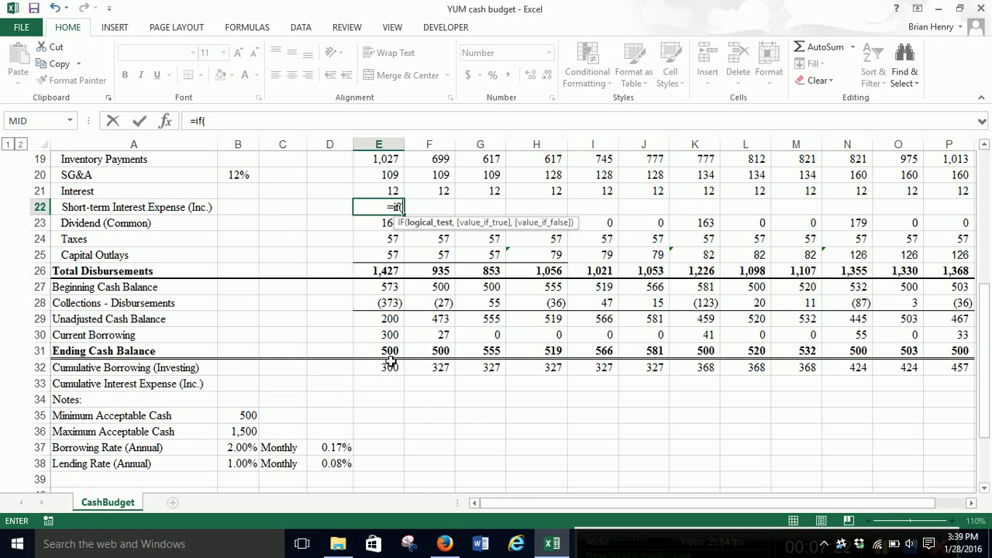
left_click(327, 365)
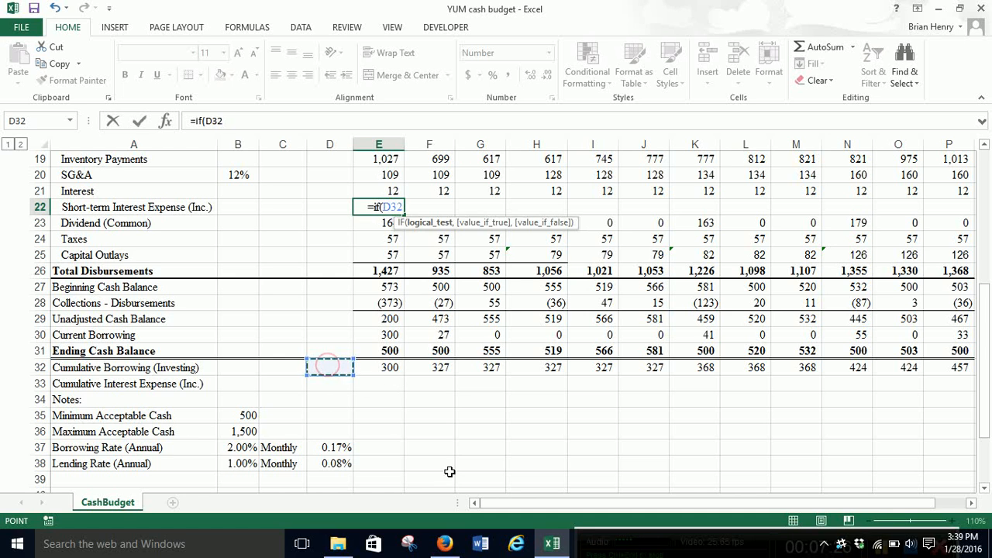
type(">")
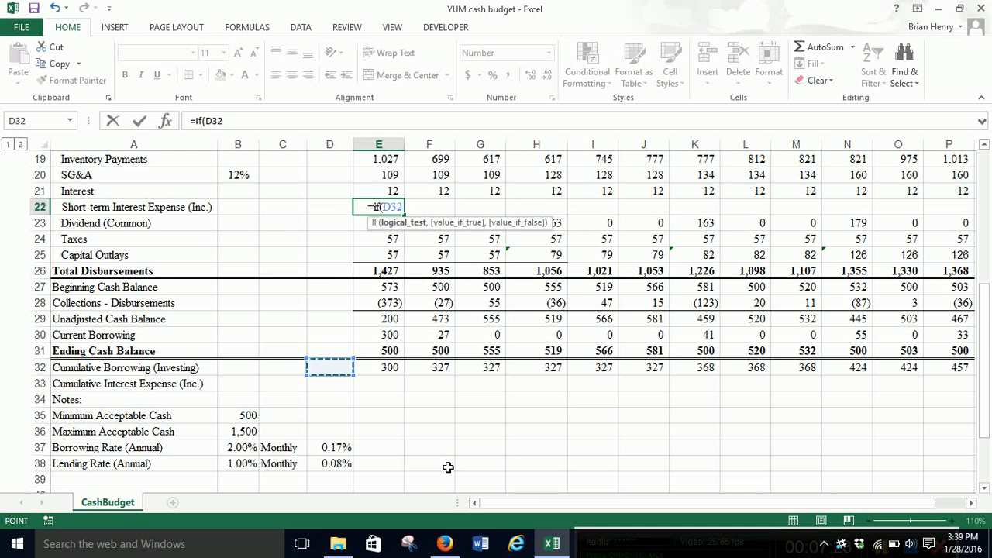
type("0")
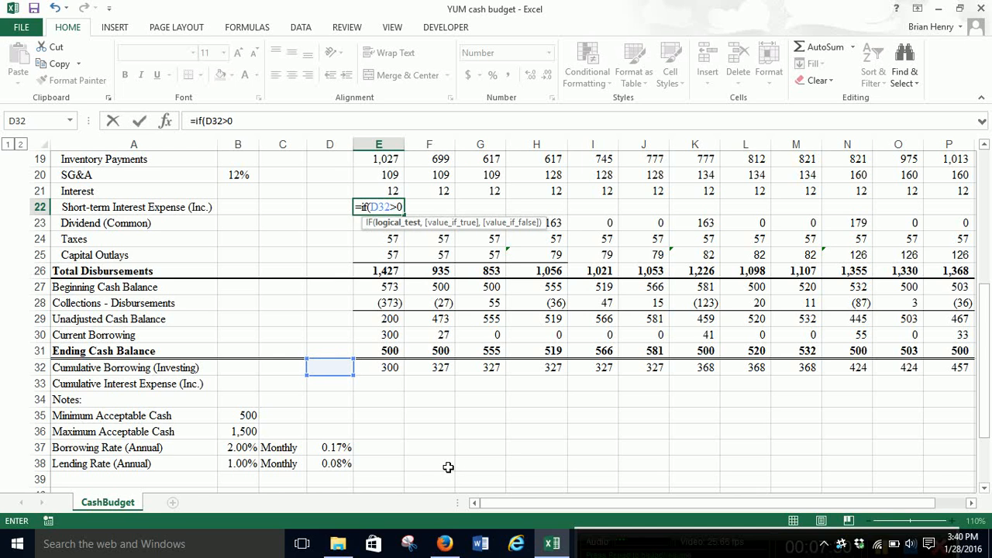
type(",")
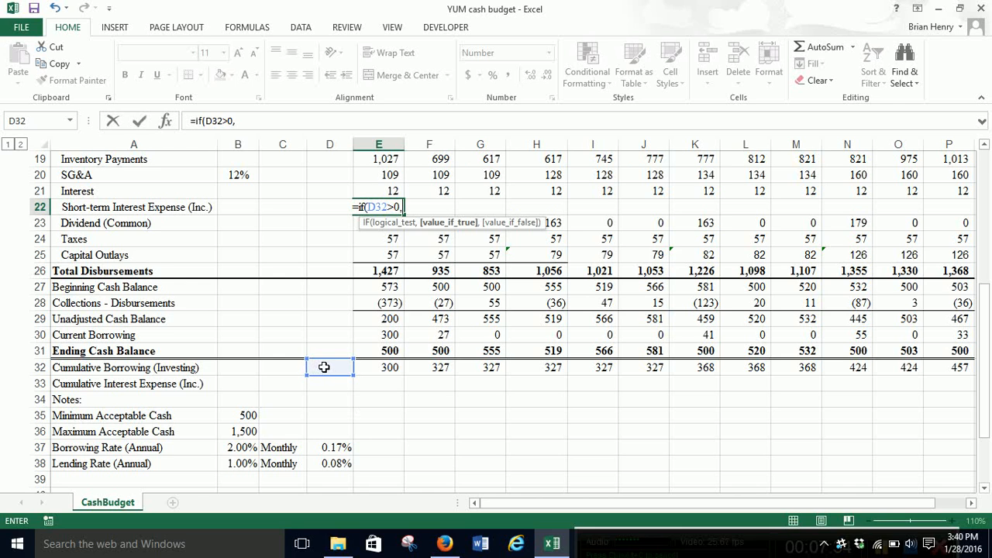
left_click(323, 367)
type("*")
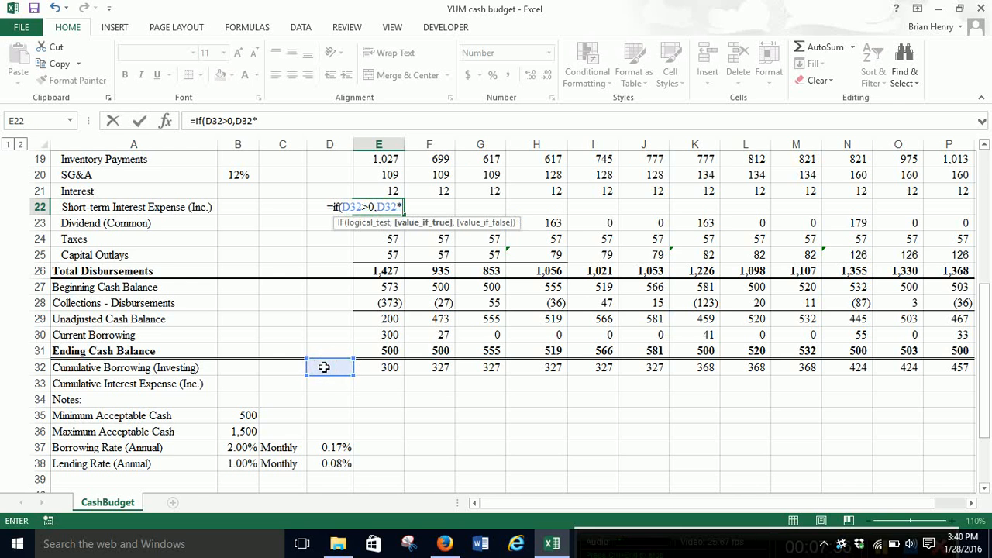
left_click(333, 448)
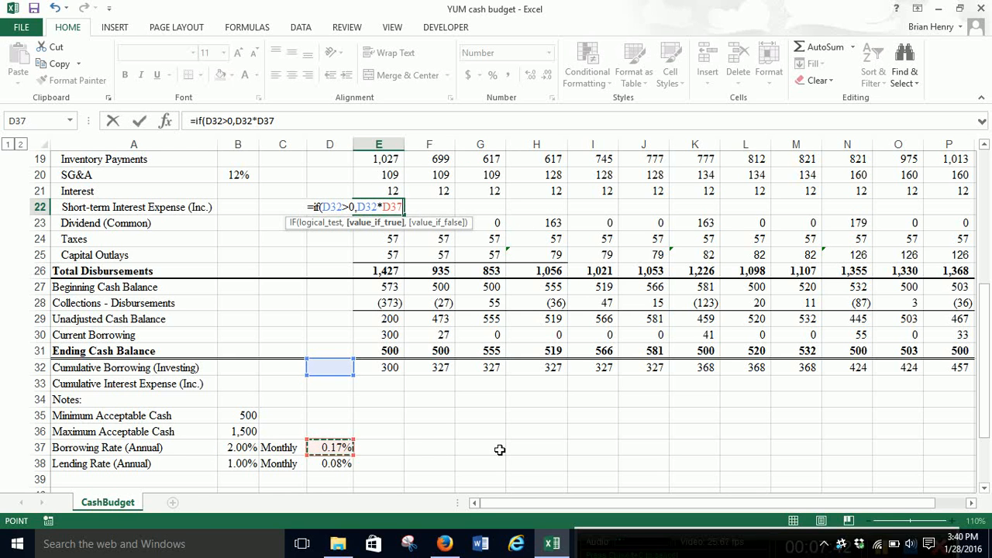
Step: Add a nested IF(D32<0,D32*D38 as the false argument in E22 to apply the monthly lending rate
type(",")
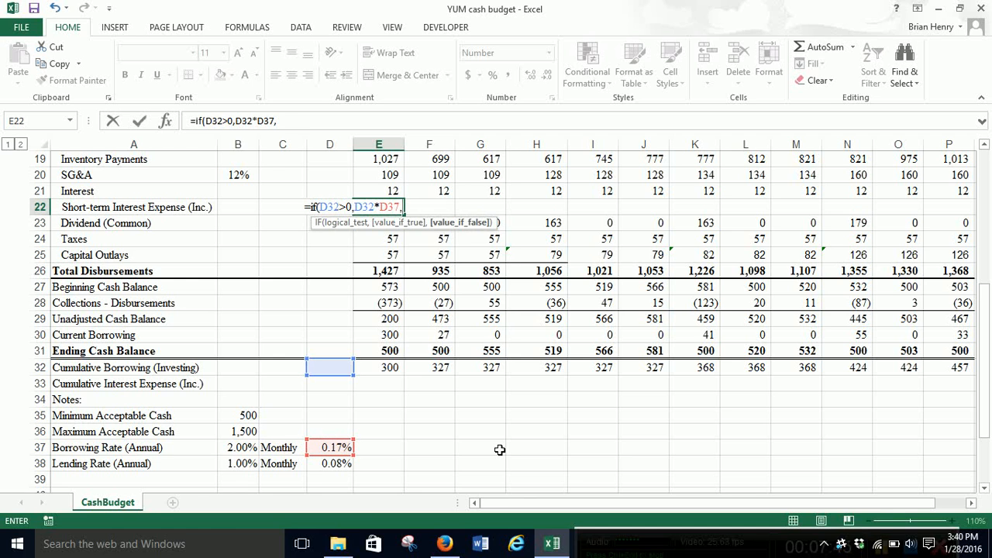
type("if(")
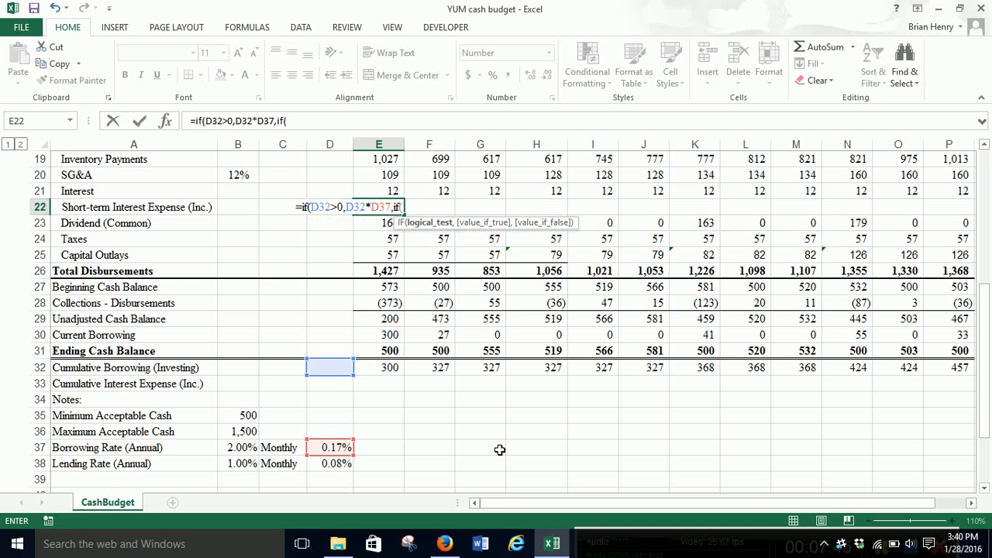
left_click(329, 367)
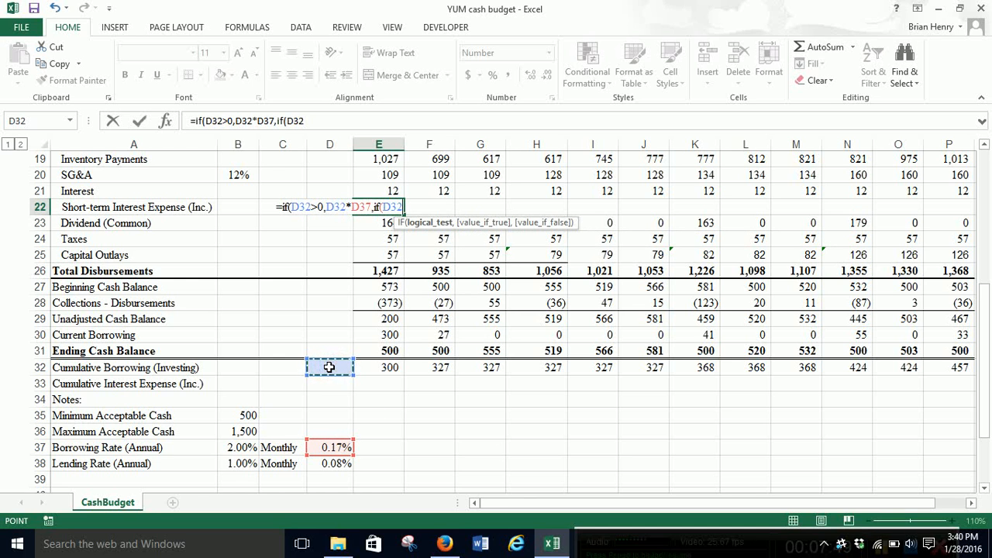
type("<0")
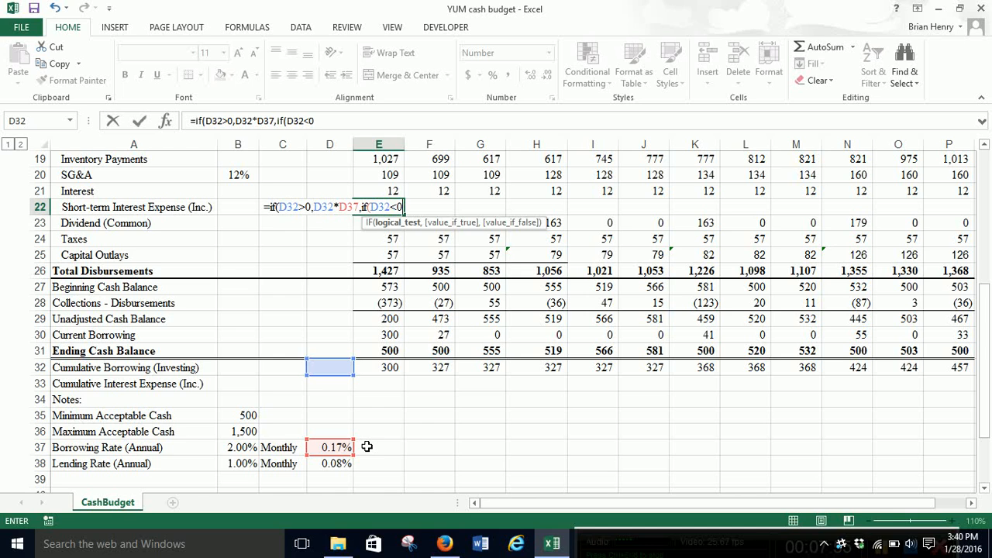
type(",")
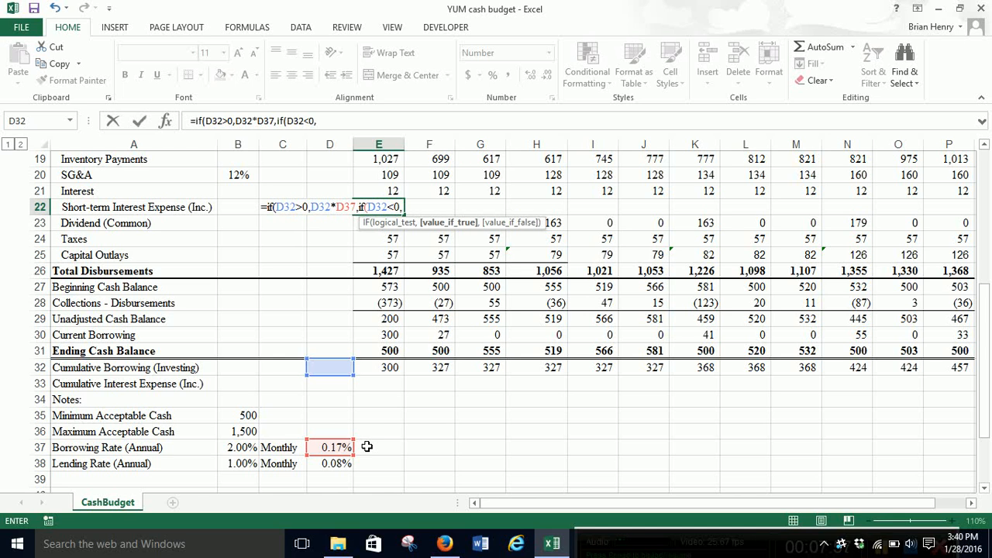
left_click(331, 371)
type("*")
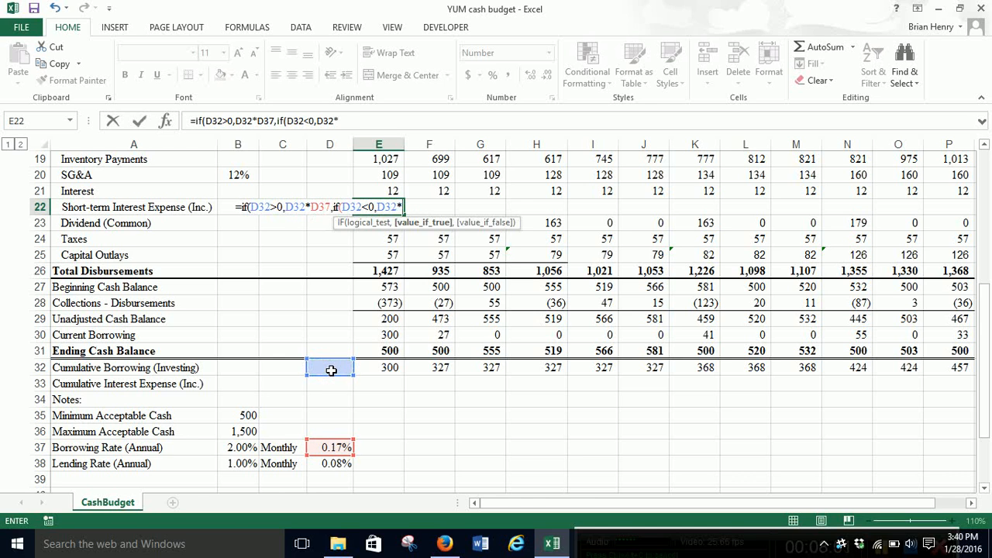
left_click(338, 462)
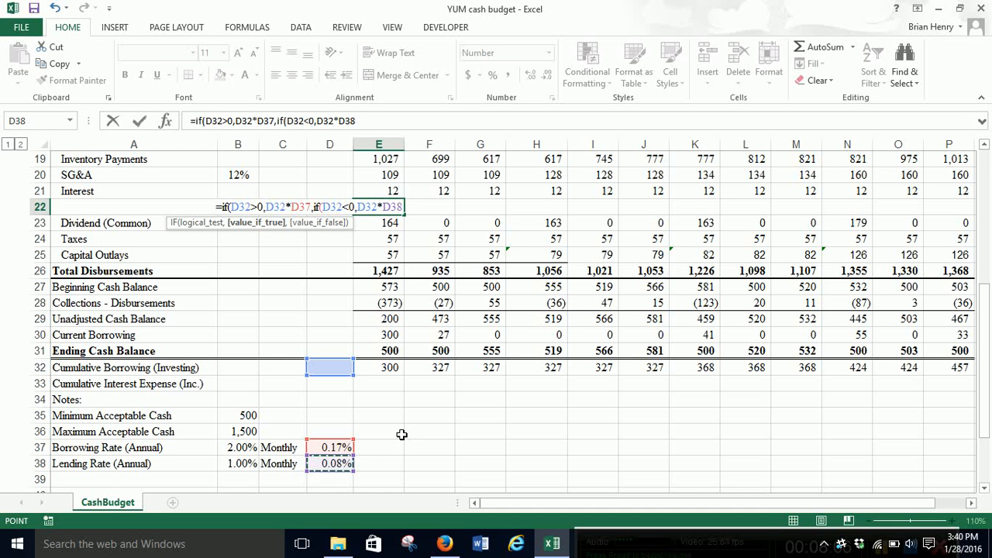
Step: Make the lending and borrowing rate references in the E22 formula absolute as $D$38 and $D$37
key("F4")
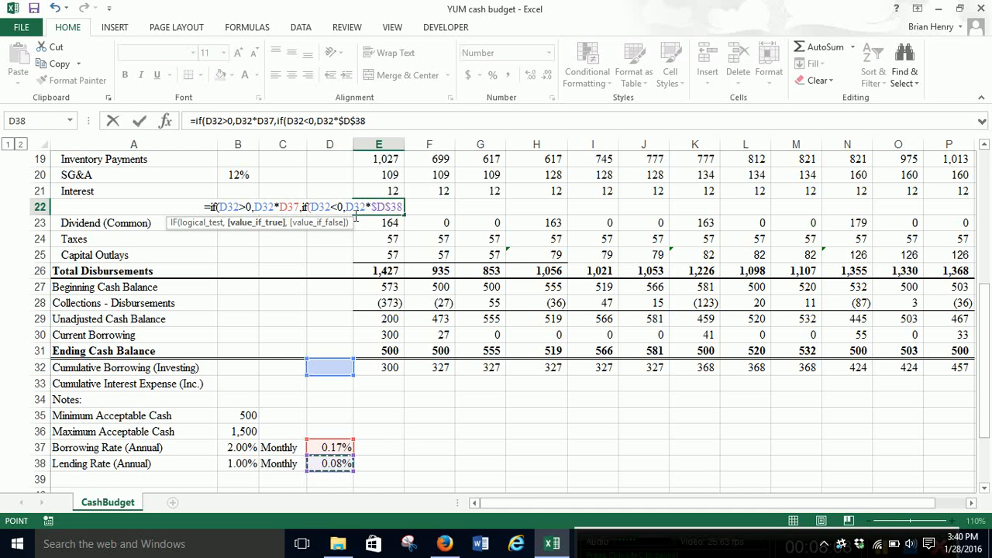
double_click(290, 205)
key("F4")
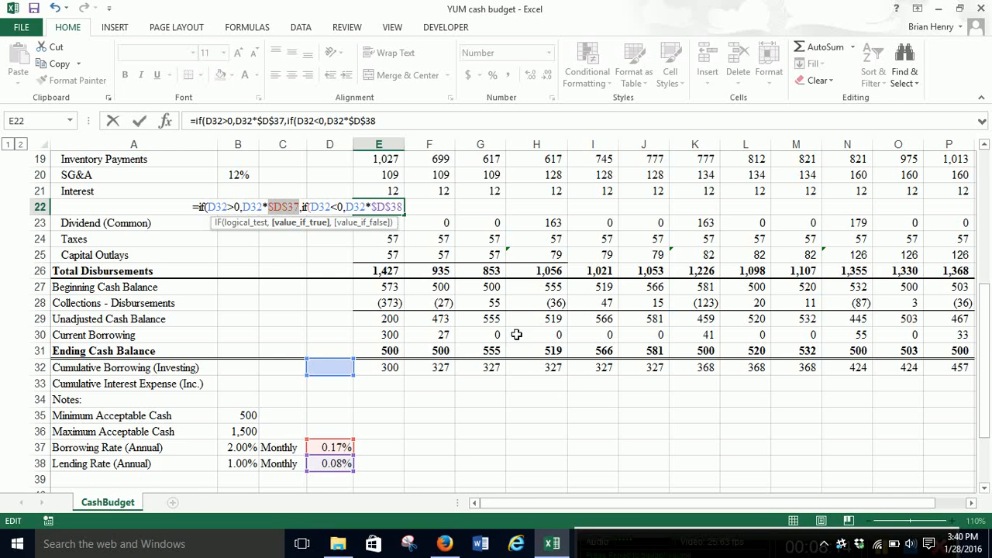
left_click(404, 117)
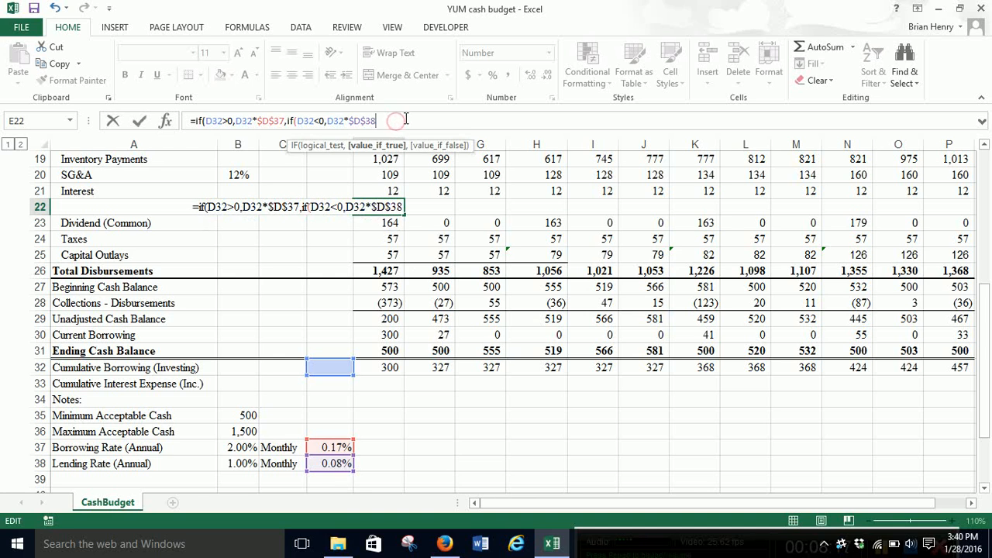
Step: Finish the E22 formula with 0 as the nested IF's false value and accept the corrected closing parenthesis
type(",")
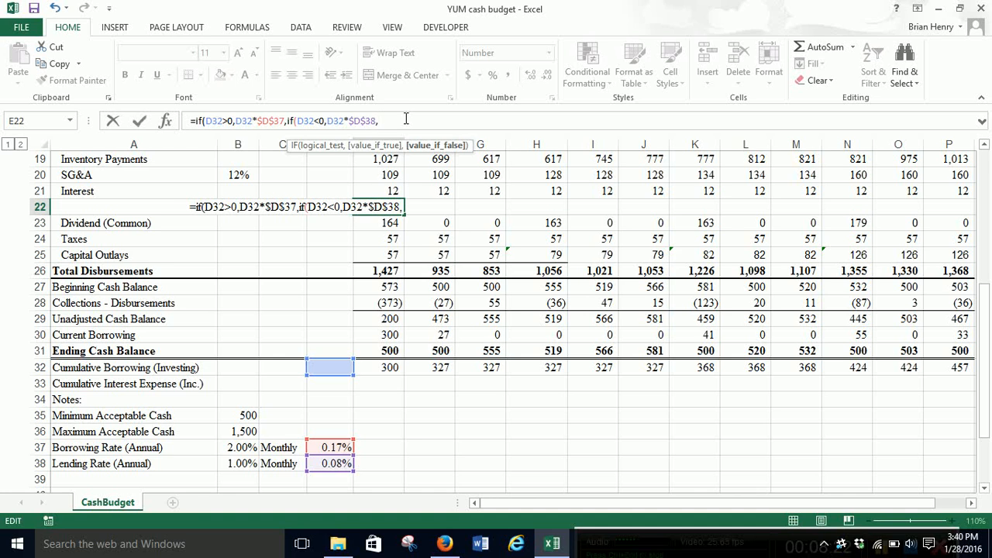
type("o")
key("BackSpace")
type("0")
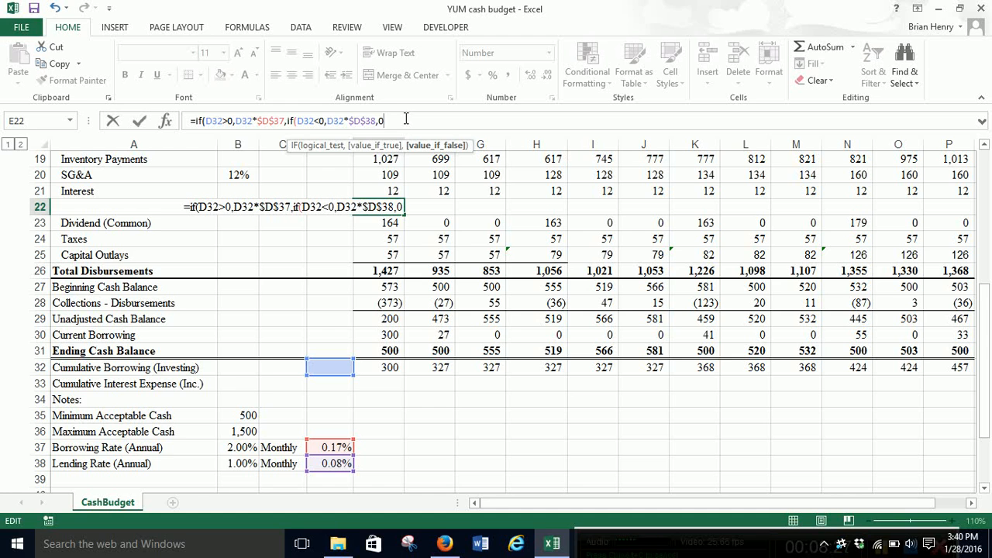
type(")")
key("Return")
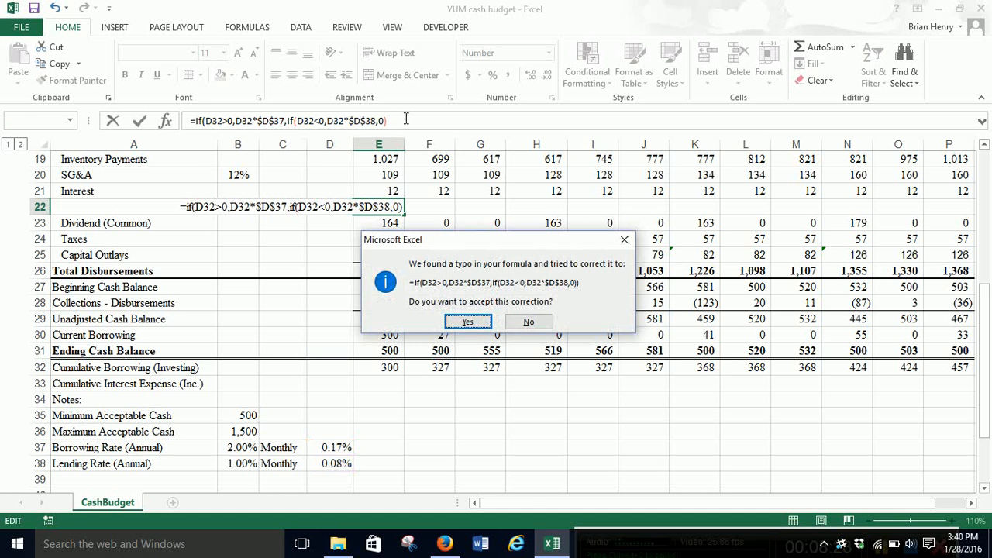
key("Return")
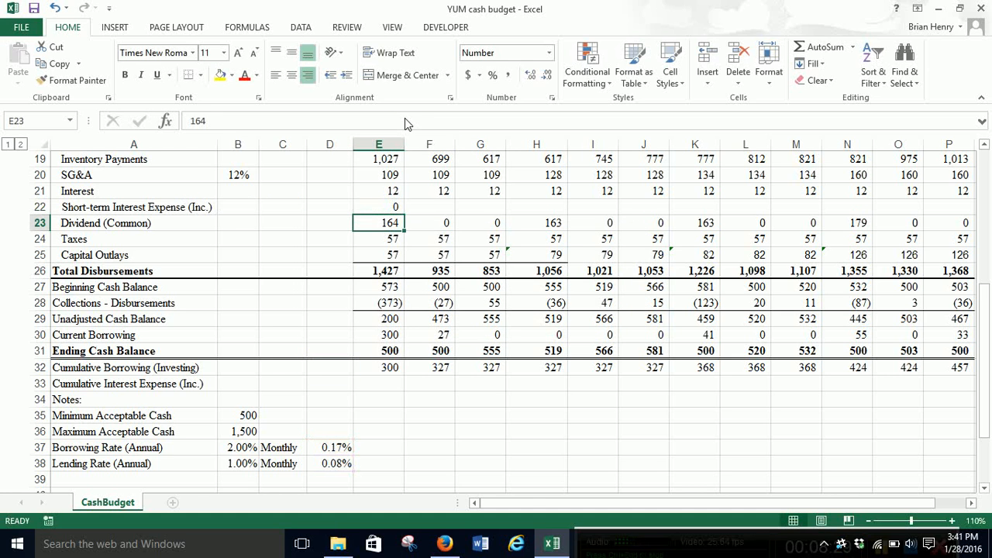
Step: Copy the short-term interest formula from E22 to F22 and check its reference to January's cumulative borrowing in E32
key("Up")
left_click_drag(403, 214, 434, 206)
left_click(434, 206)
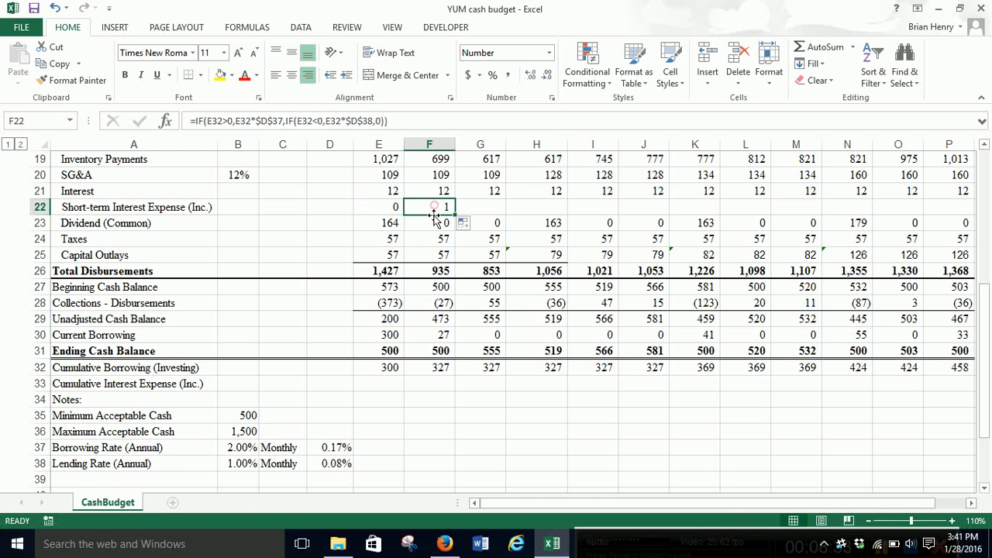
left_click(391, 367)
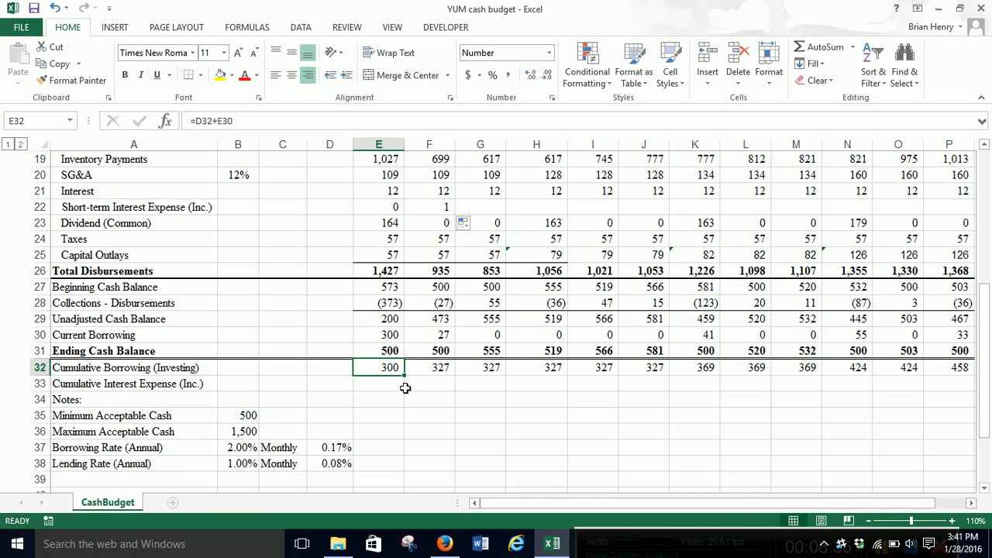
left_click(439, 209)
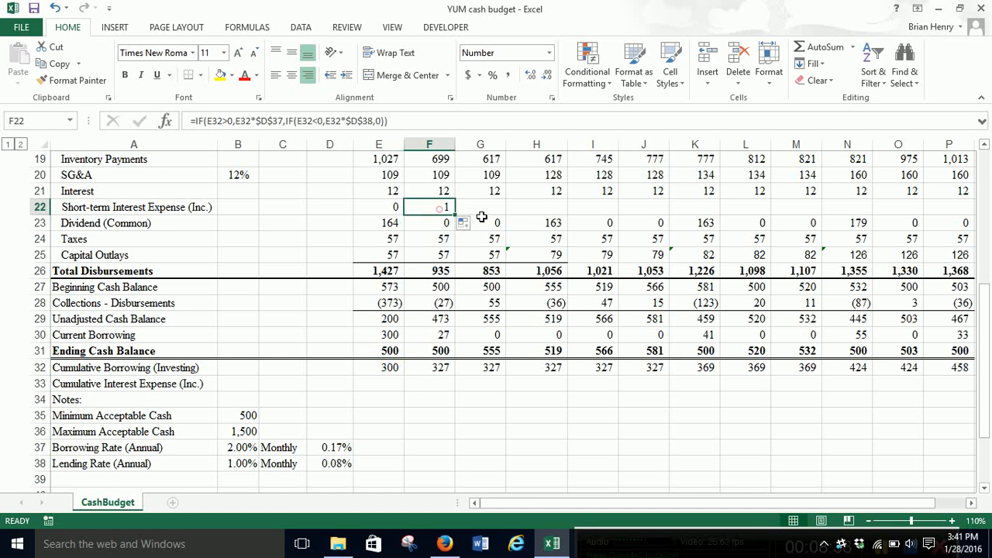
Step: Format F22 to one decimal place and extend its short-term interest formula through P22
left_click(531, 75)
left_click(532, 75)
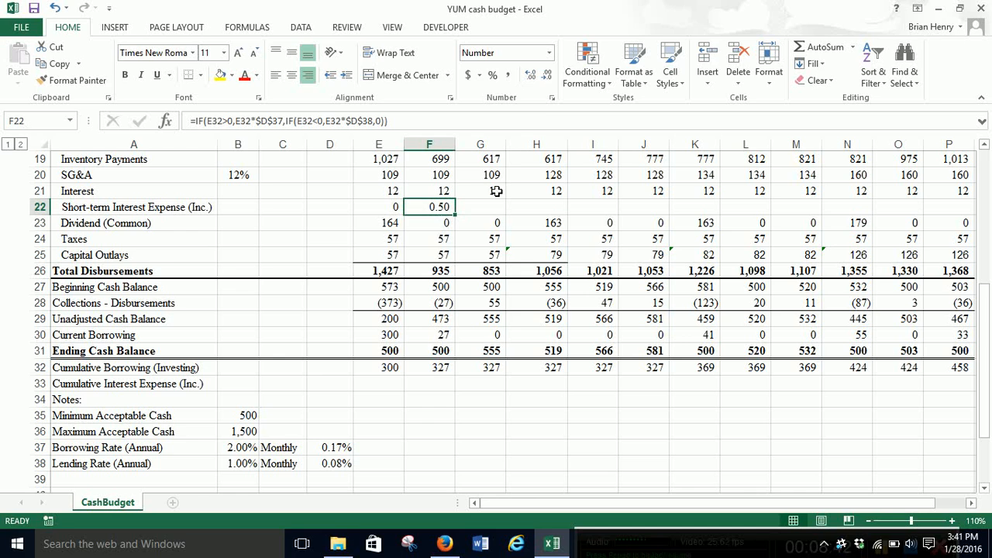
left_click(547, 78)
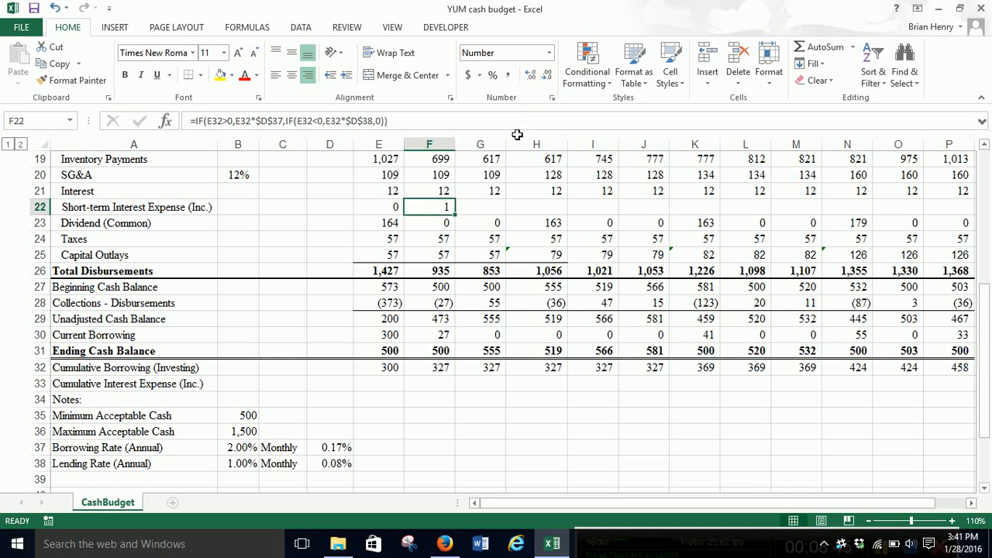
left_click(531, 75)
left_click_drag(455, 215, 815, 224)
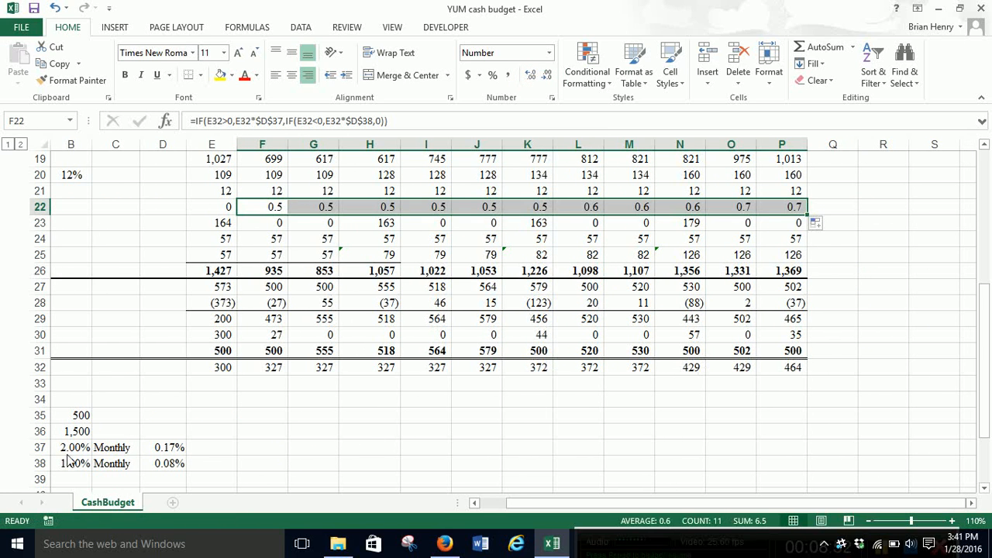
left_click(478, 506)
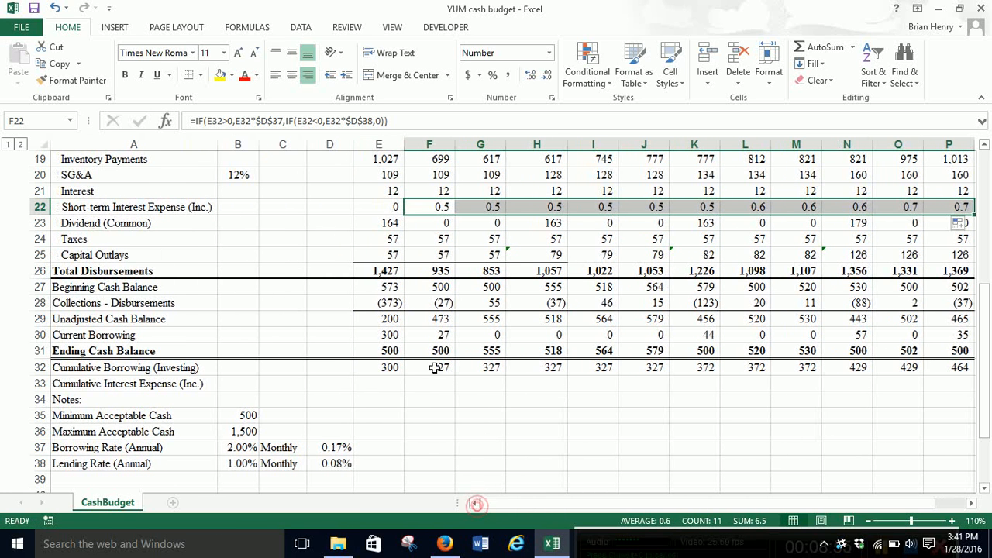
Step: Enter a cumulative interest formula in E33 that adds the prior month's total D33 to the short-term interest in E22
left_click(394, 384)
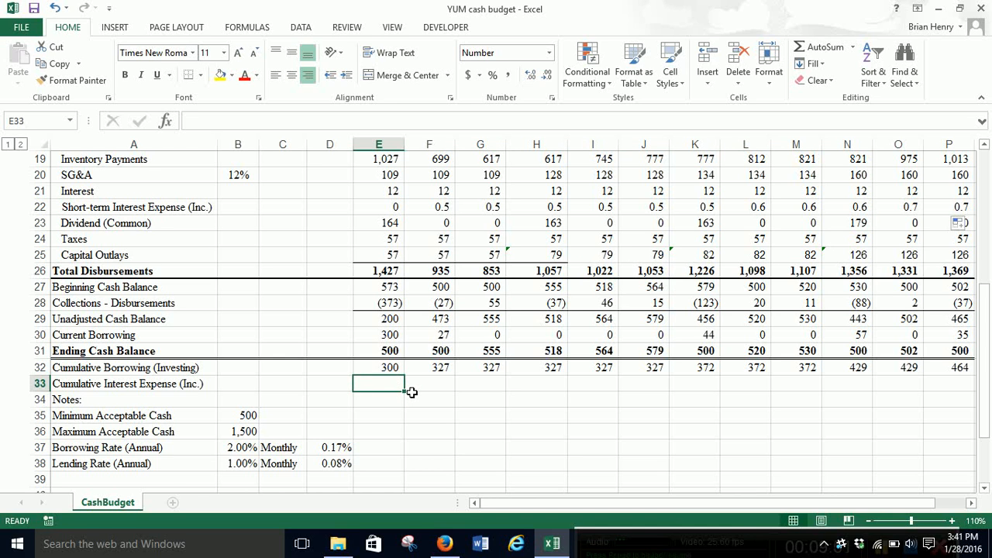
type("=")
key("Left")
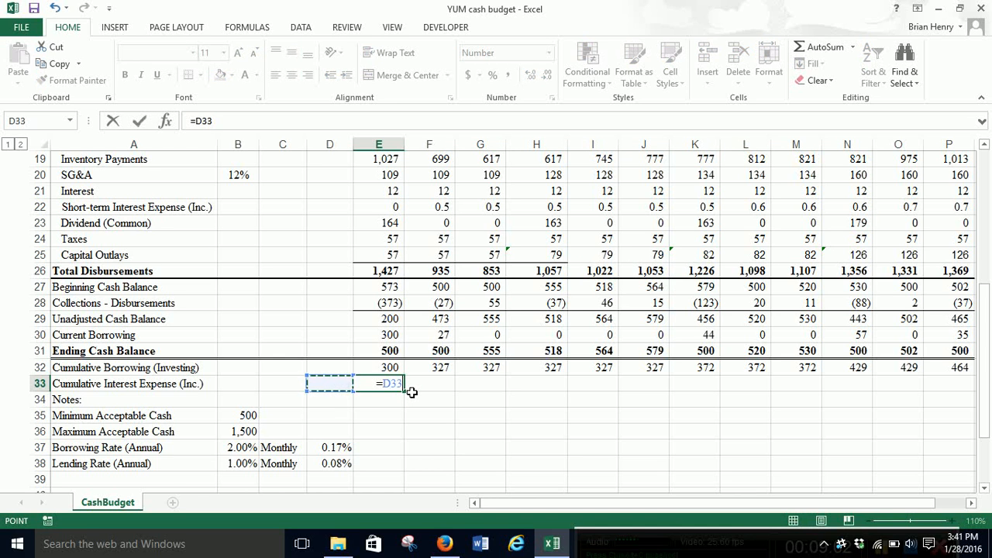
type("+")
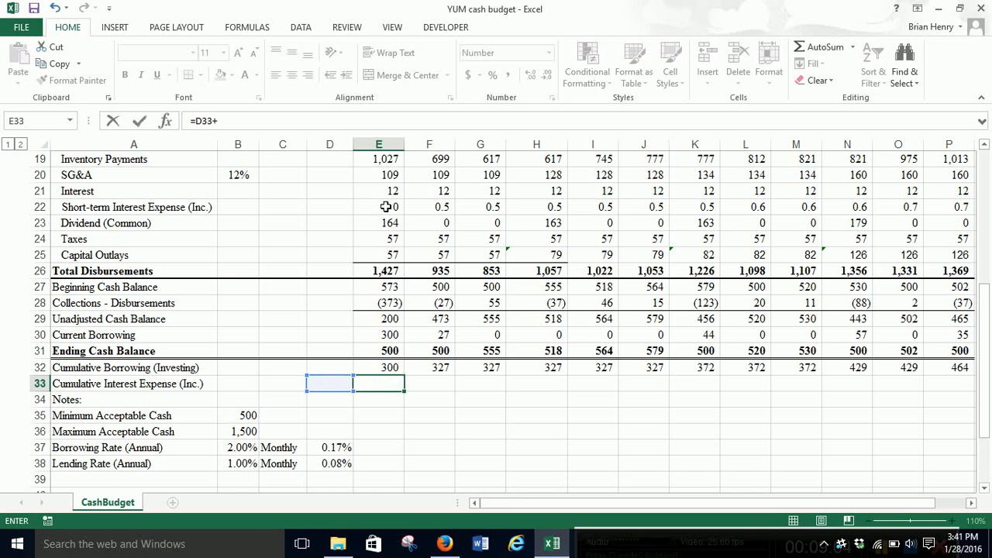
left_click(385, 207)
key("ctrl+Return")
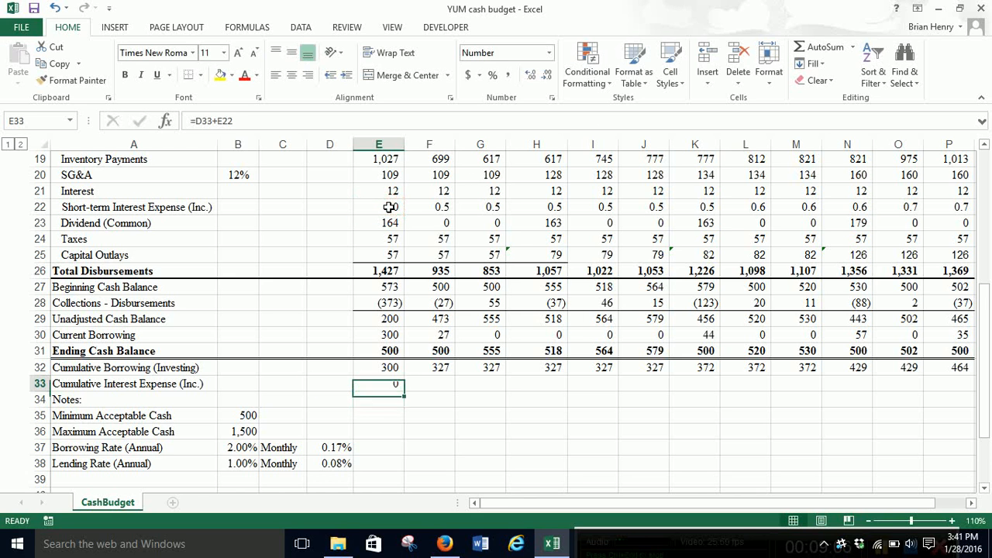
Step: Extend the cumulative interest formula from E33 through P33 and check P33's value with an extra decimal place before restoring its whole-number format
left_click_drag(407, 393, 817, 400)
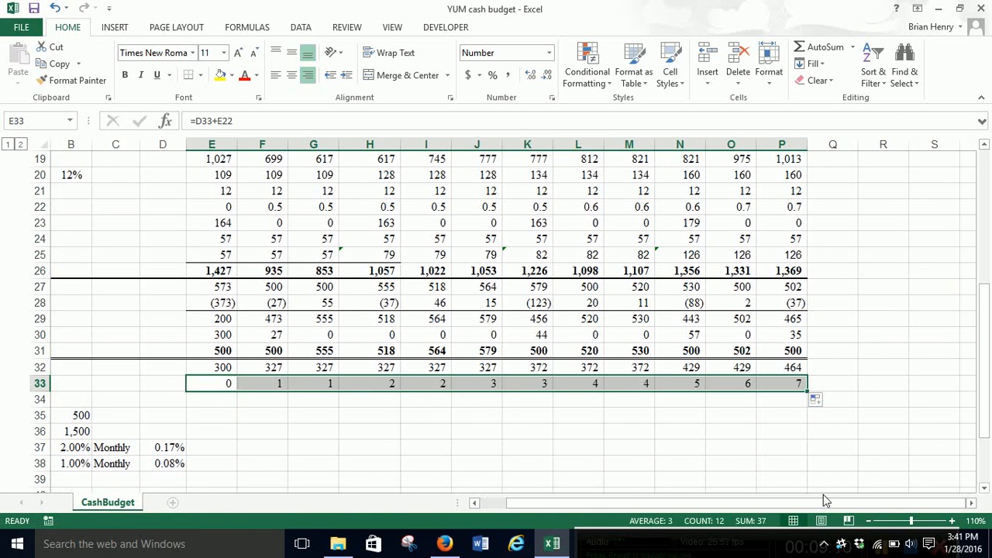
left_click(787, 386)
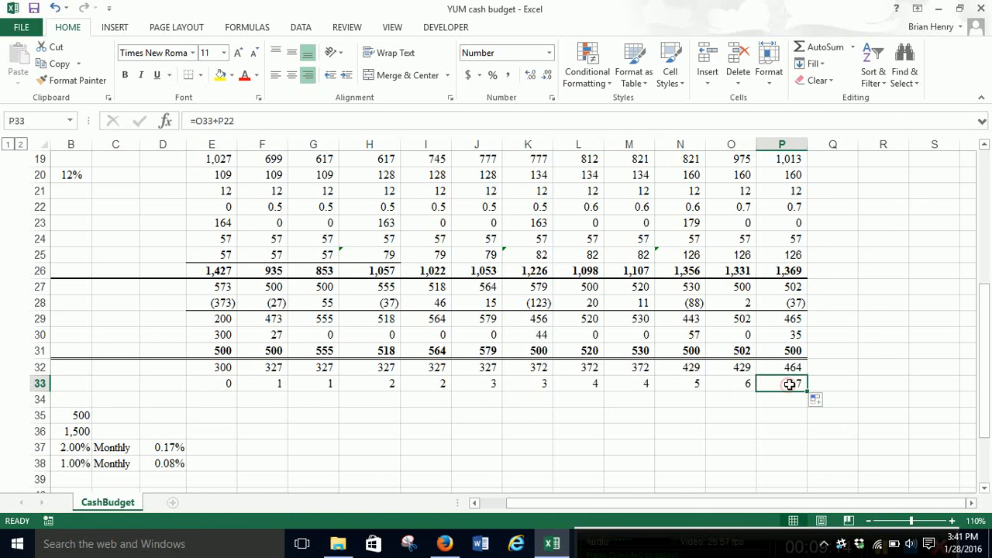
left_click(529, 74)
left_click(545, 74)
left_click(475, 503)
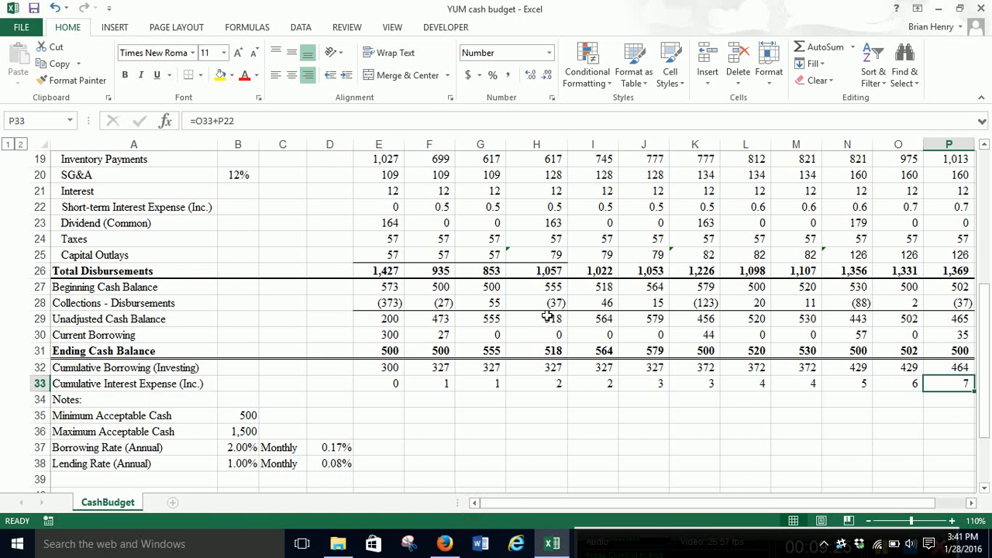
Step: Test the investing logic by overriding the unadjusted cash balance in J29 with 2000, and undo the override to restore its formula
left_click(636, 318)
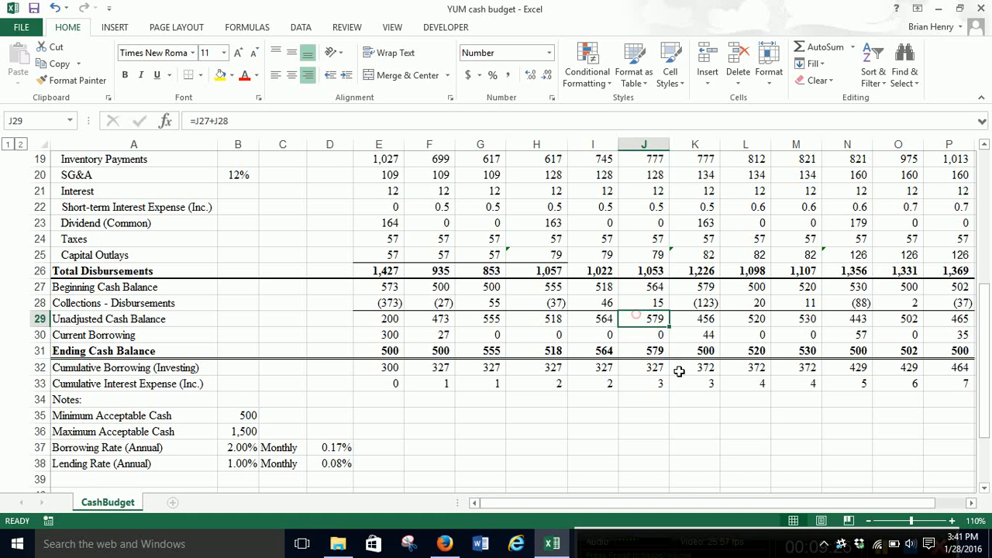
type("2000")
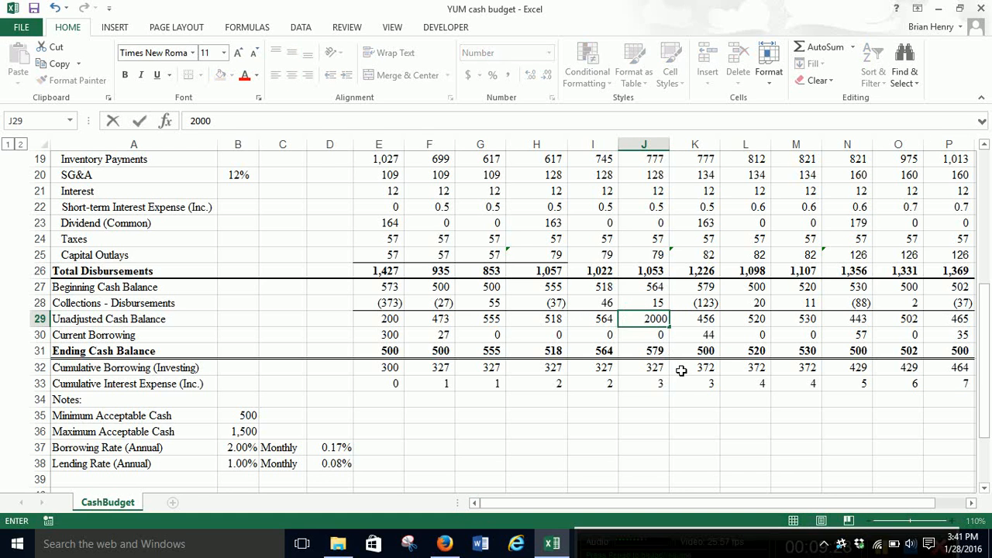
key("Return")
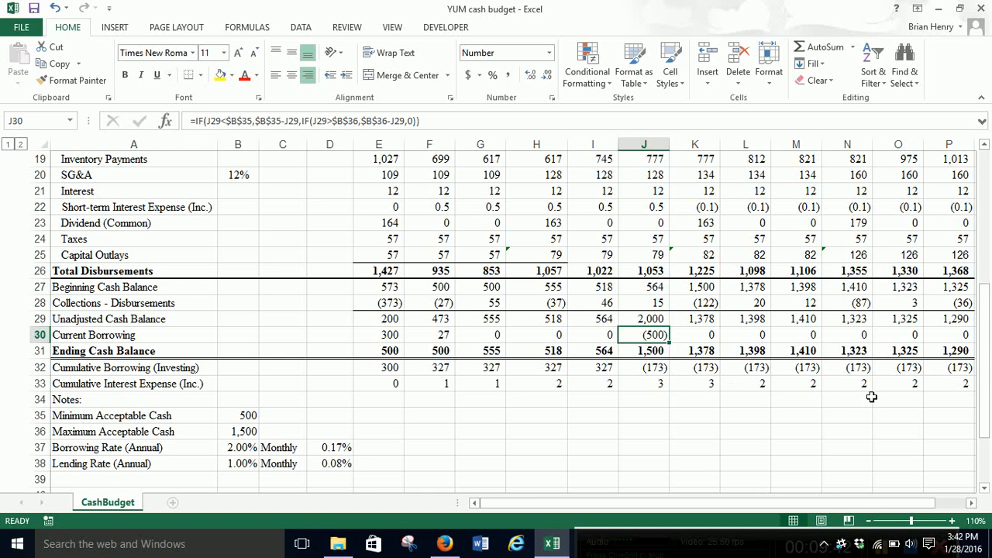
left_click(963, 412)
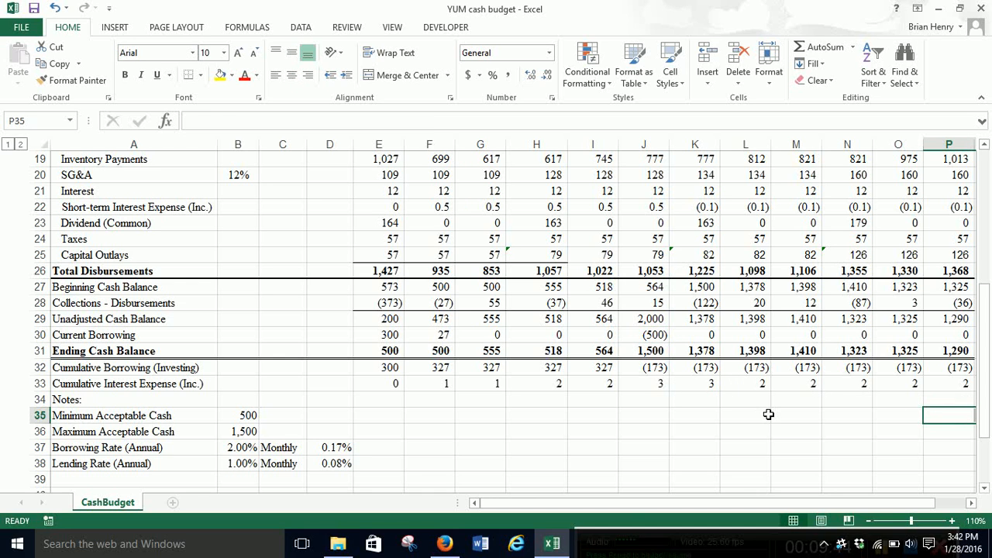
key("ctrl+z")
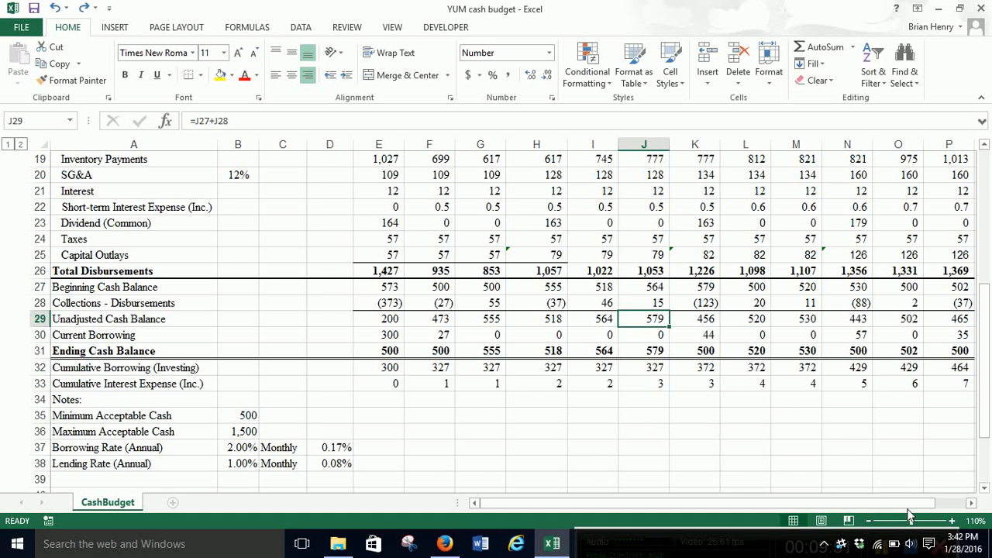
left_click_drag(920, 503, 845, 504)
mouse_move(748, 535)
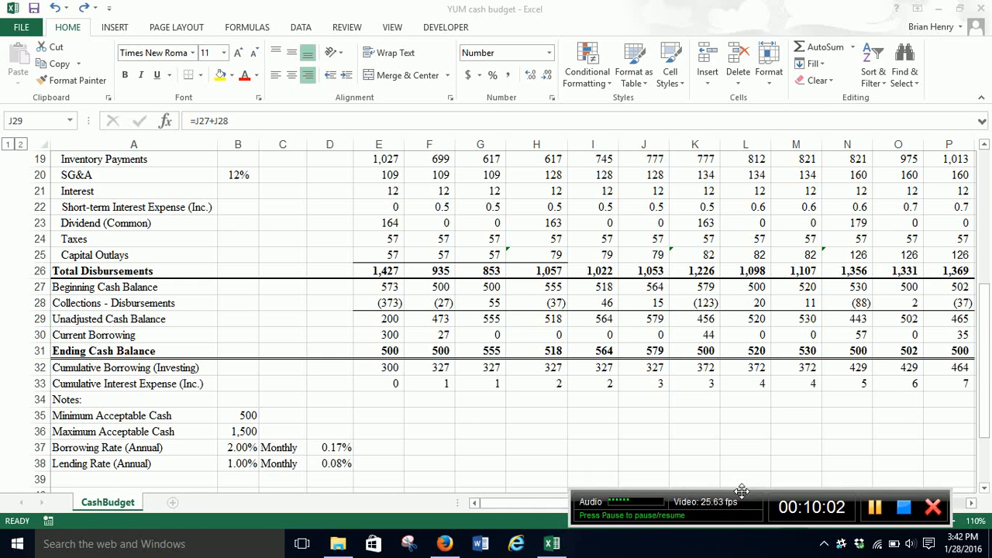